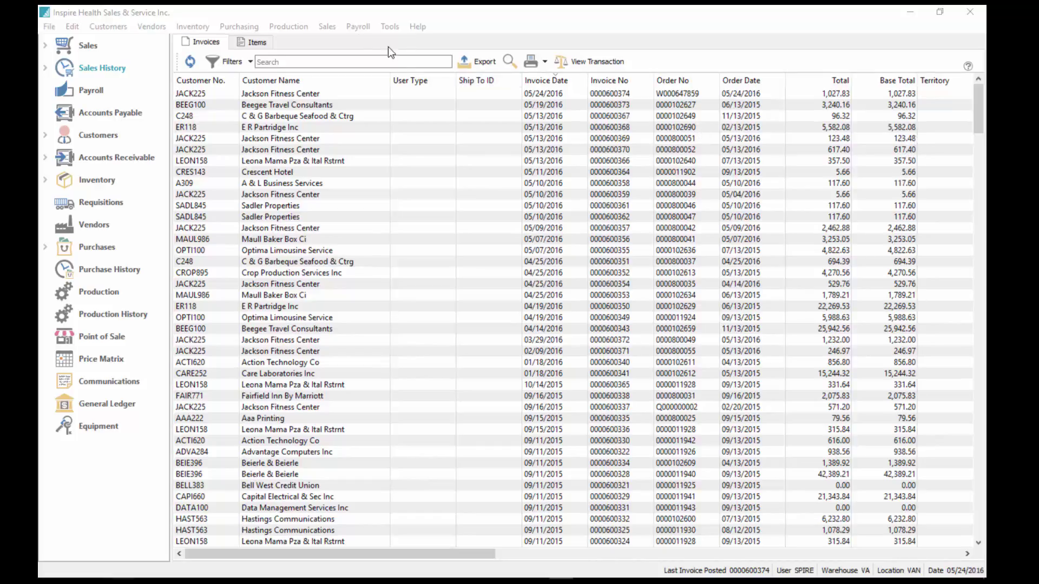
Confirm the system user's Edit UDF Structure permission is enabled under General, then save and close.
left_click(72, 26)
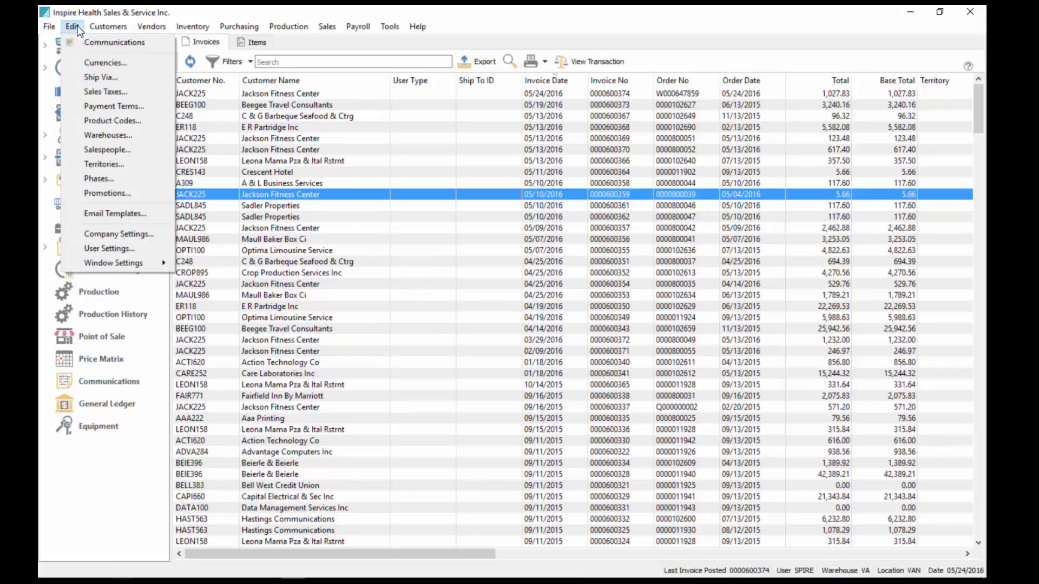
left_click(116, 249)
left_click(173, 187)
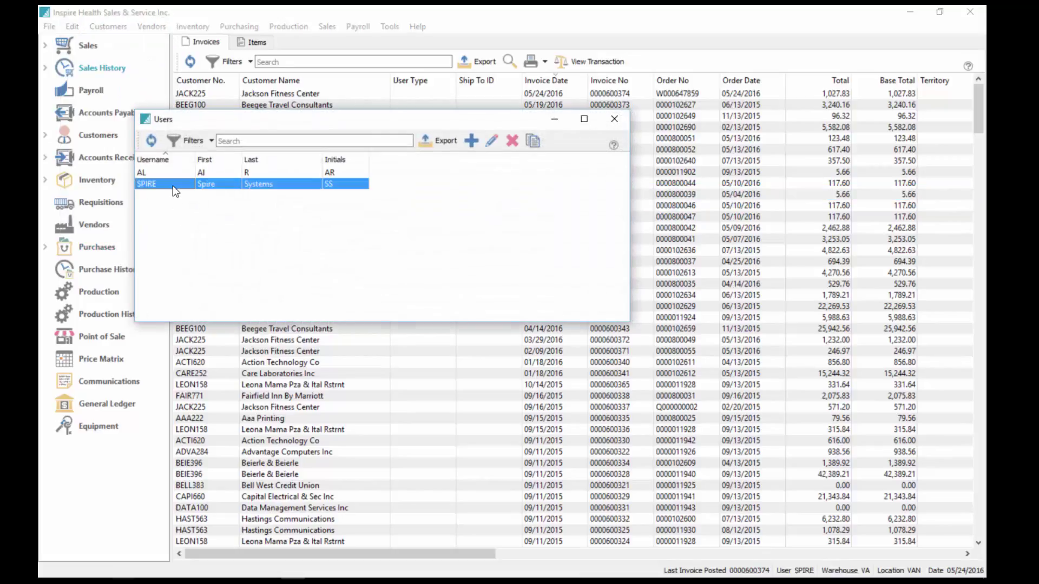
double_click(173, 186)
left_click(281, 179)
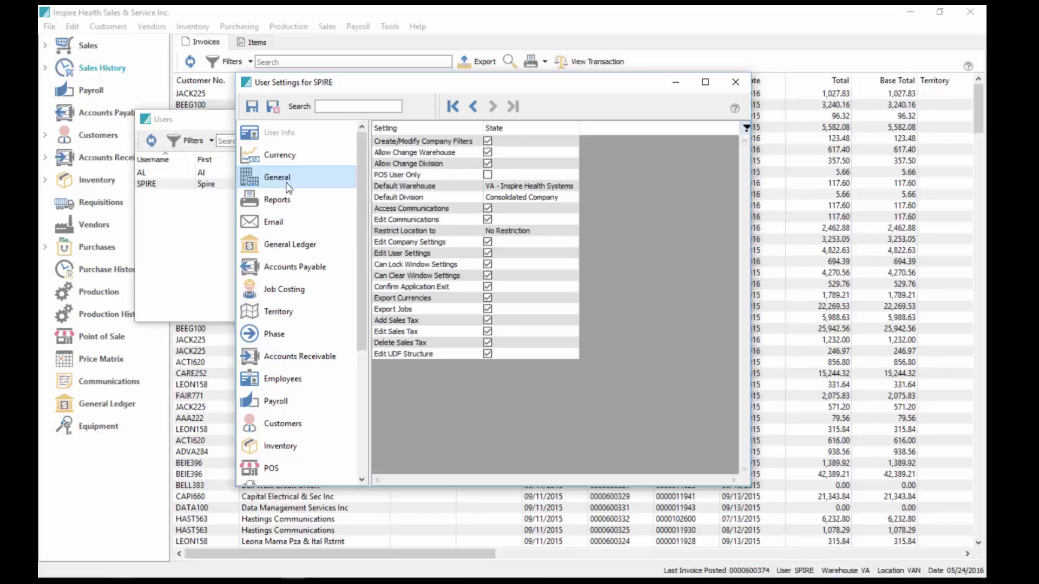
left_click(487, 354)
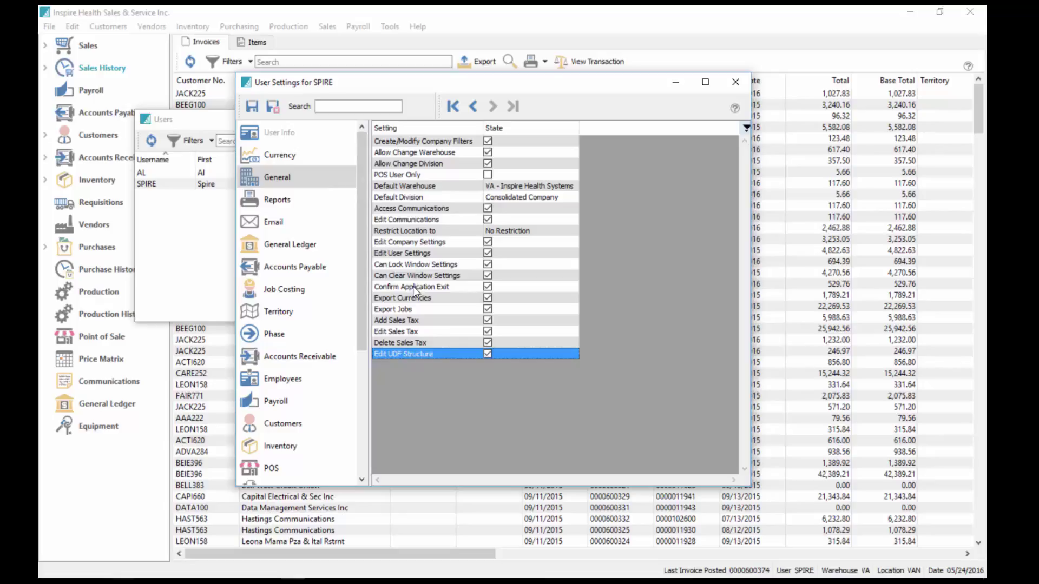
left_click(275, 104)
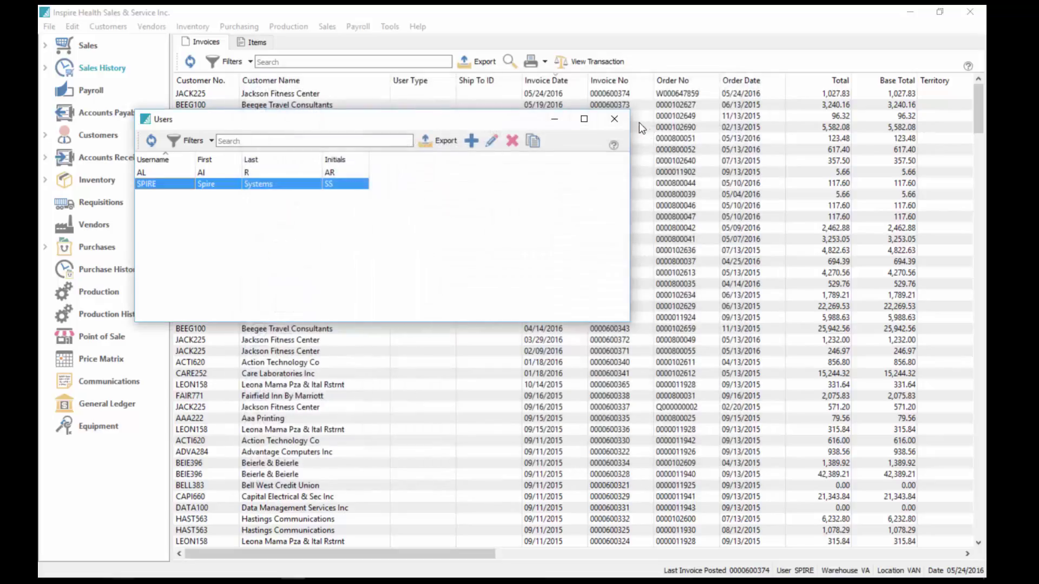
Open the Jackson Fitness Center sales order at its User Defined tab.
left_click(614, 118)
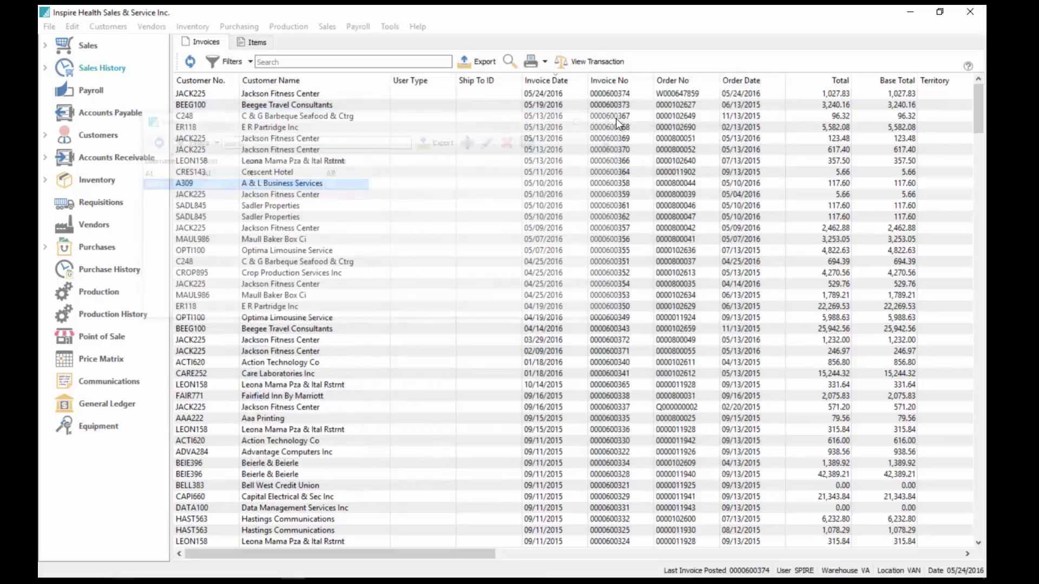
left_click(82, 44)
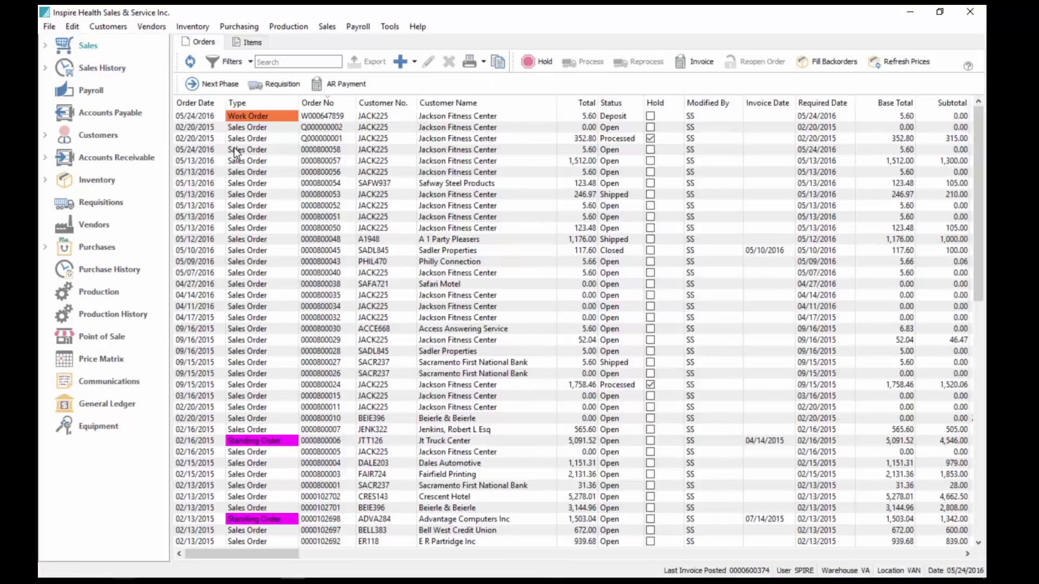
double_click(234, 149)
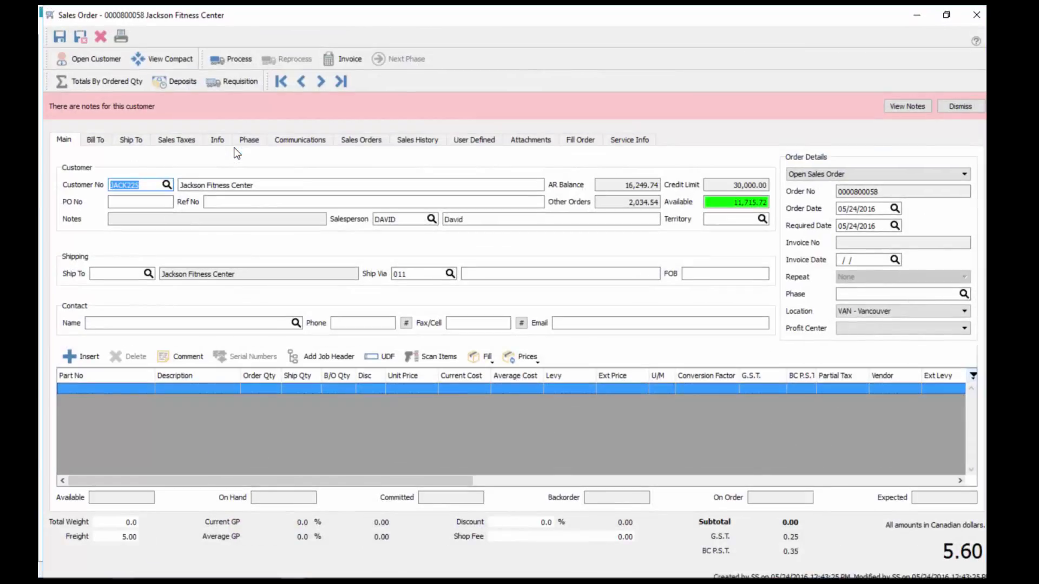
left_click(478, 142)
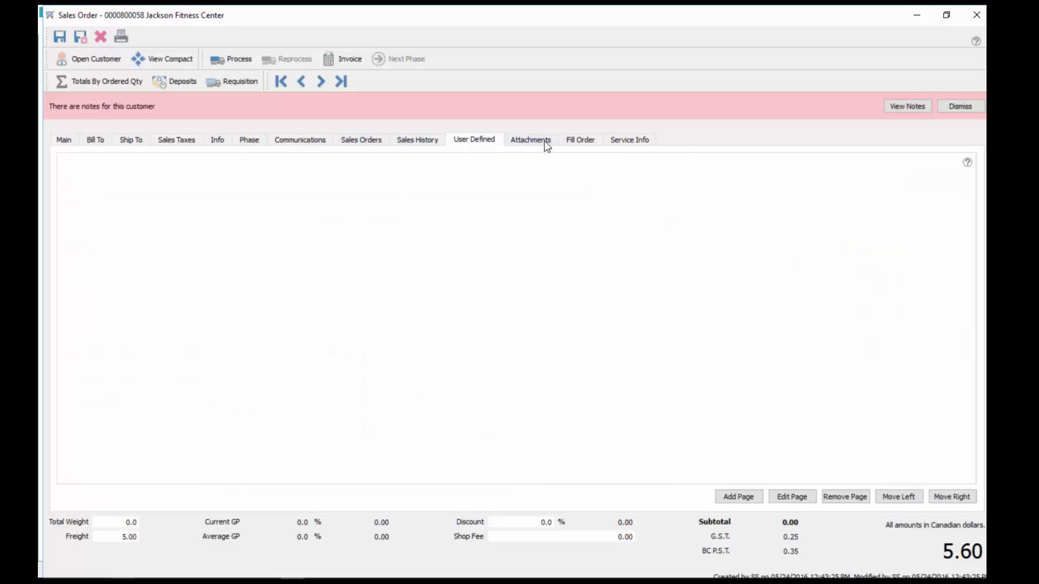
Add a user-defined page labelled 'Tacking' and start a new field on it.
left_click(737, 496)
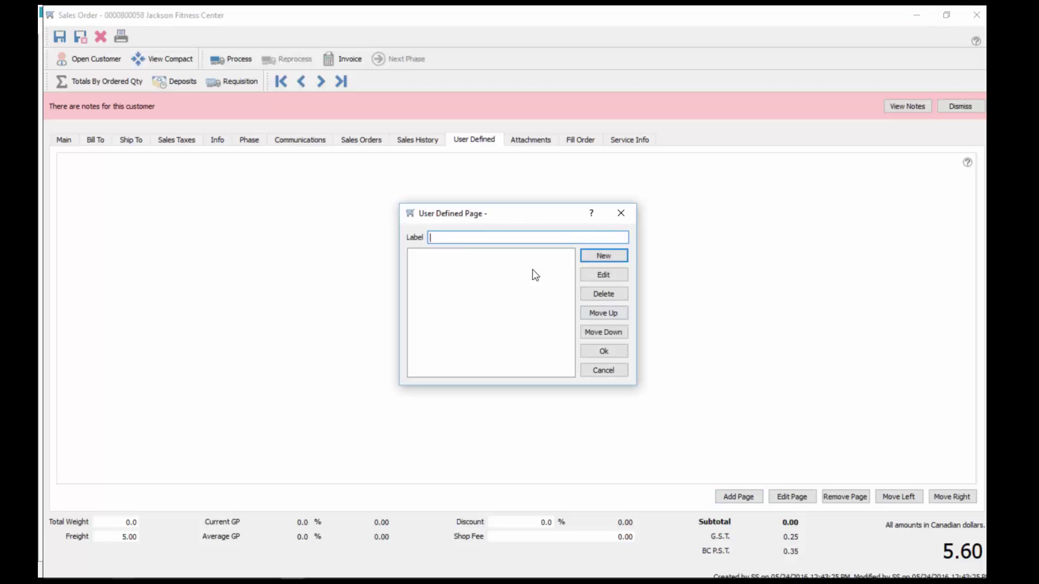
type("Tacking")
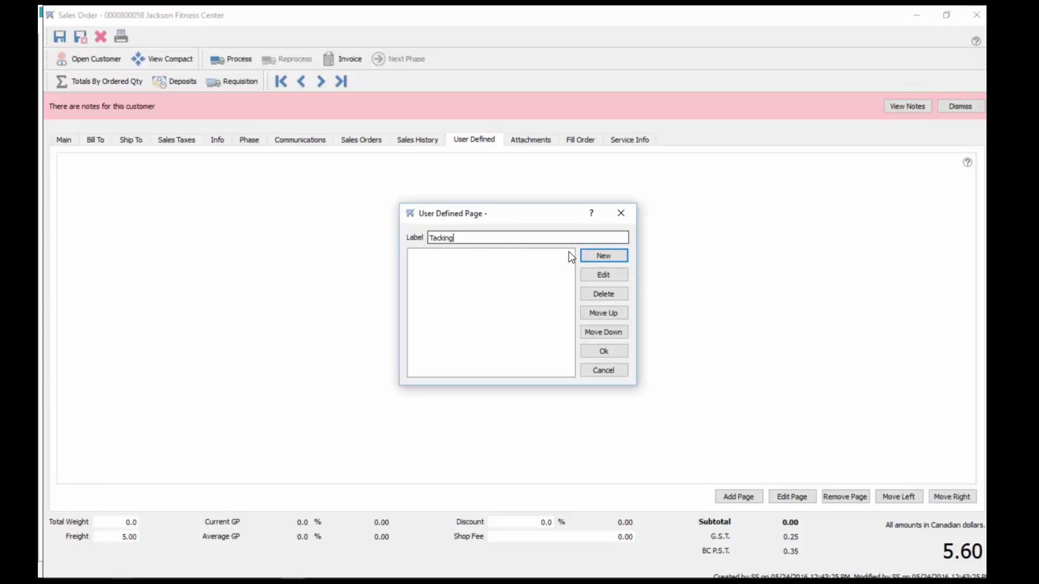
left_click(585, 253)
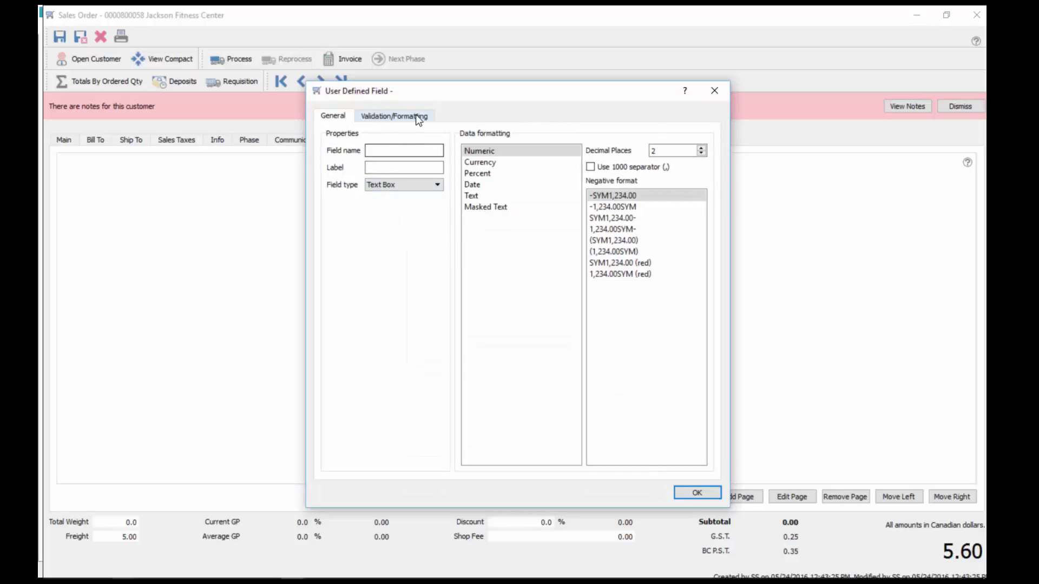
Name the field TrackNo with label 'Tacking Number', keeping it a Text Box.
left_click_drag(432, 92, 539, 267)
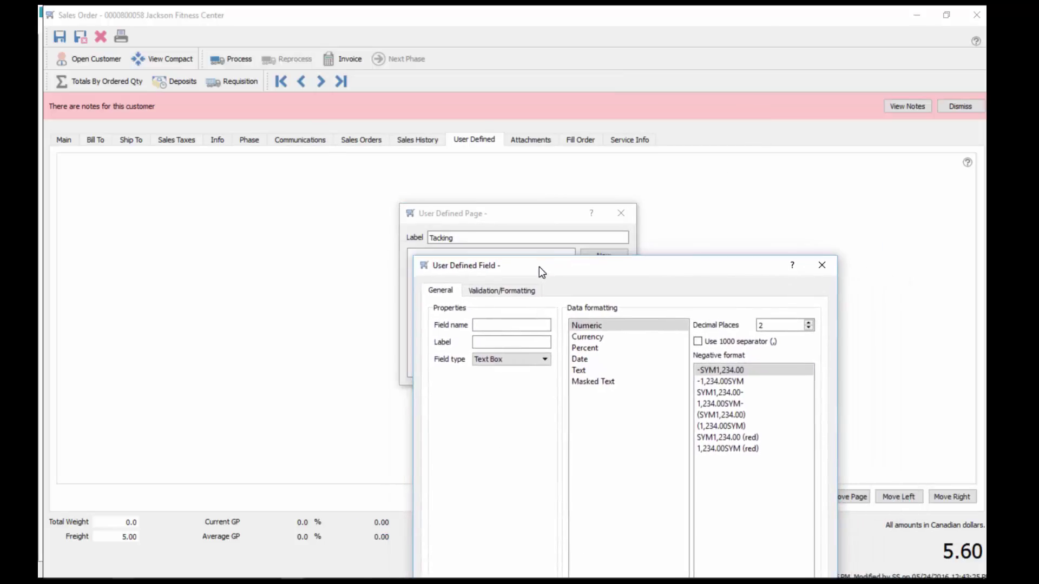
left_click_drag(539, 267, 668, 164)
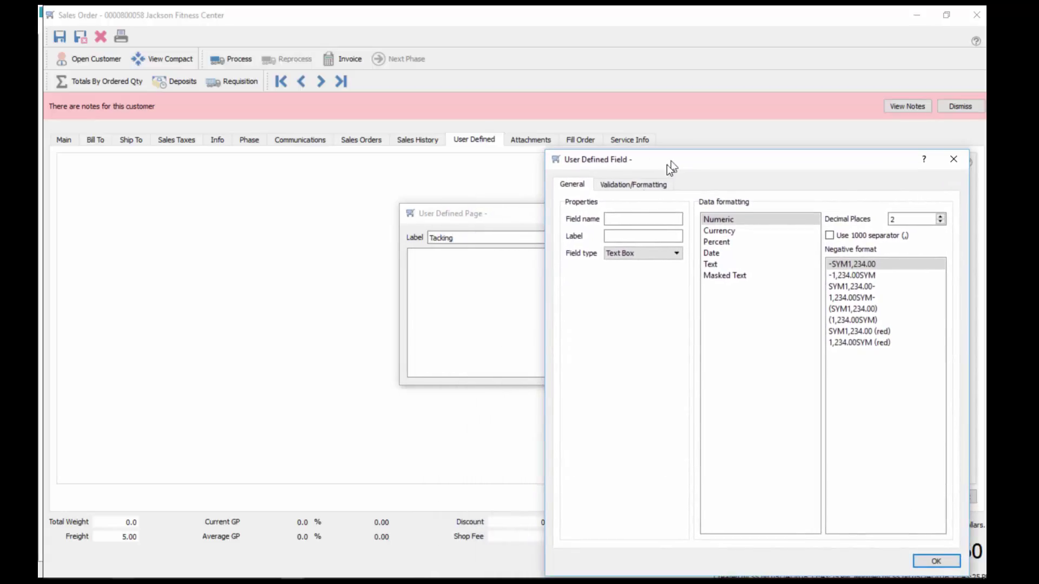
left_click(625, 218)
type("T")
type("rack")
type("No")
type("Tackin")
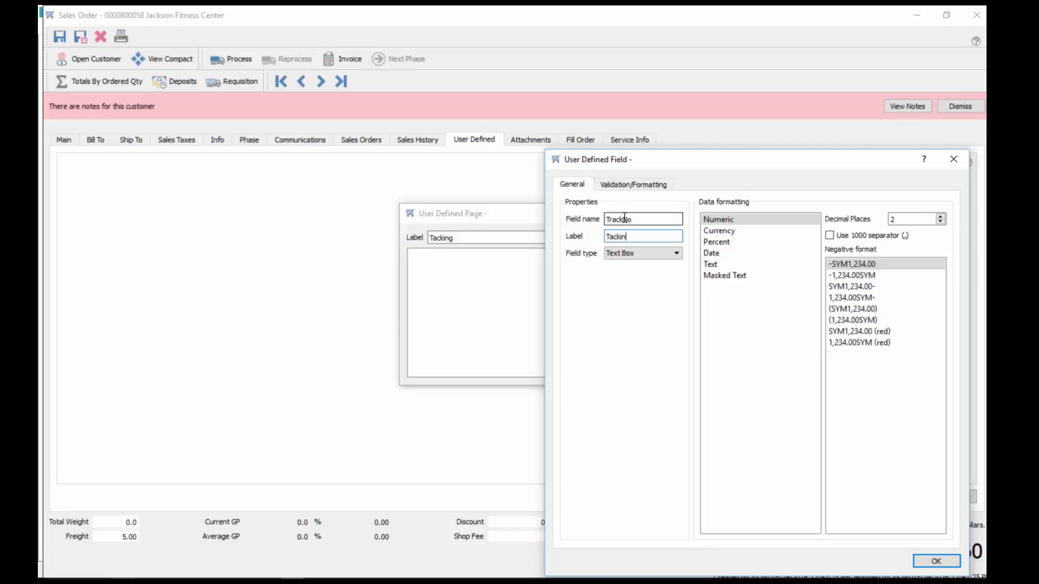
type("g Number")
left_click(646, 254)
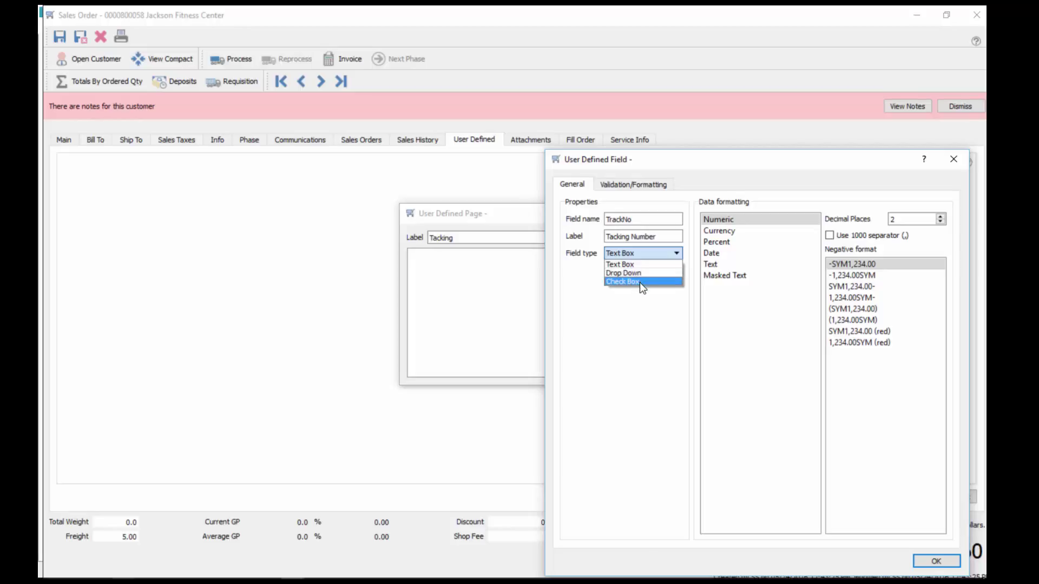
left_click(638, 265)
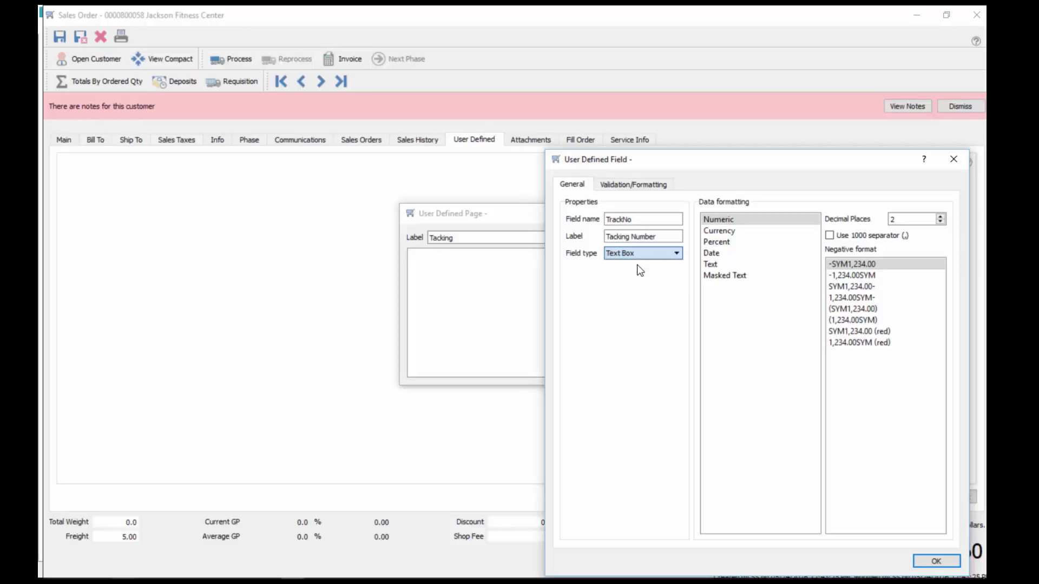
Compare the currency, percent, date and text formats, then choose Masked Text formatting.
left_click(722, 231)
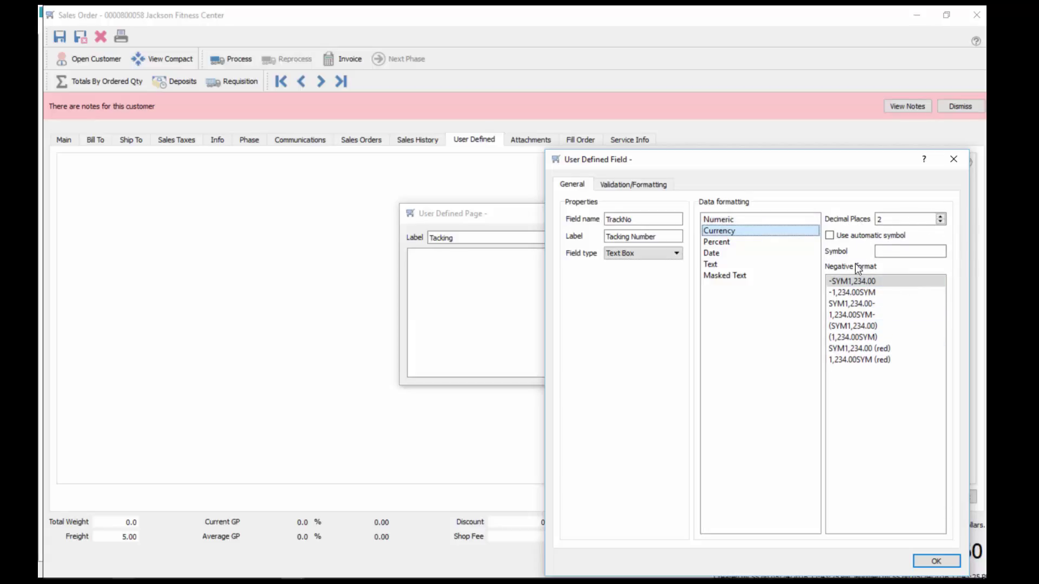
left_click(888, 251)
left_click(719, 242)
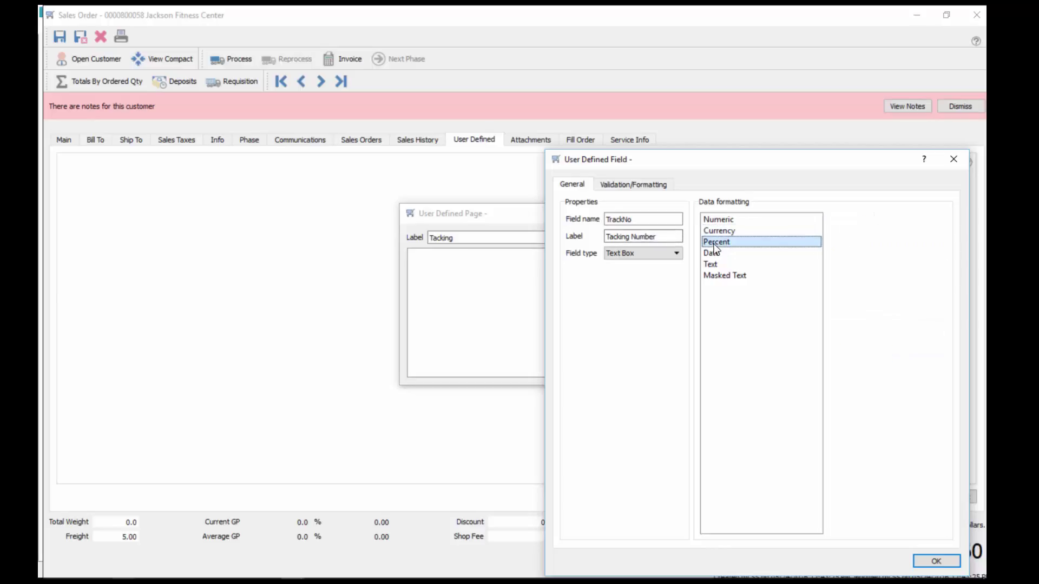
left_click(741, 253)
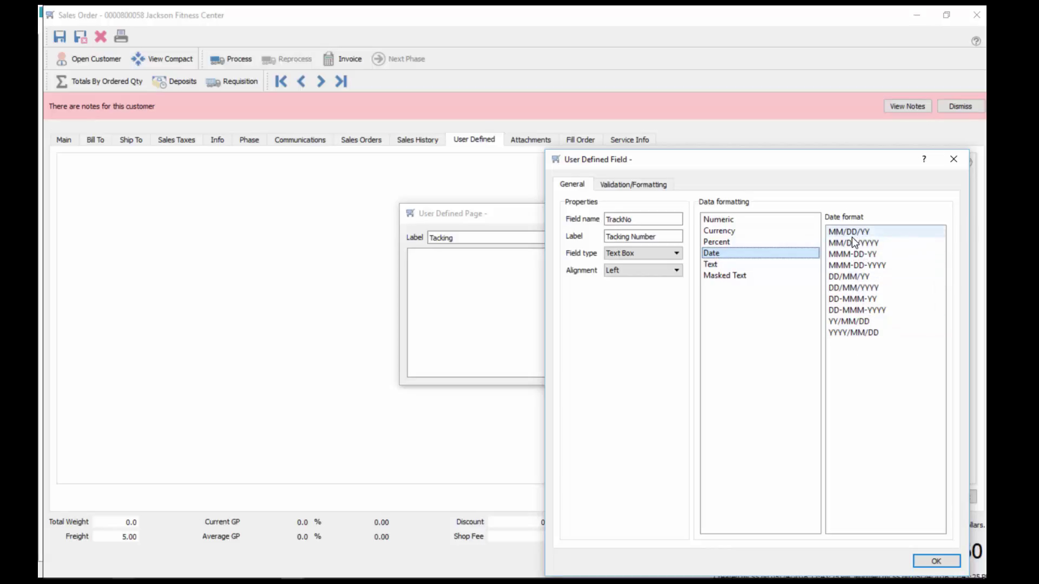
left_click(709, 265)
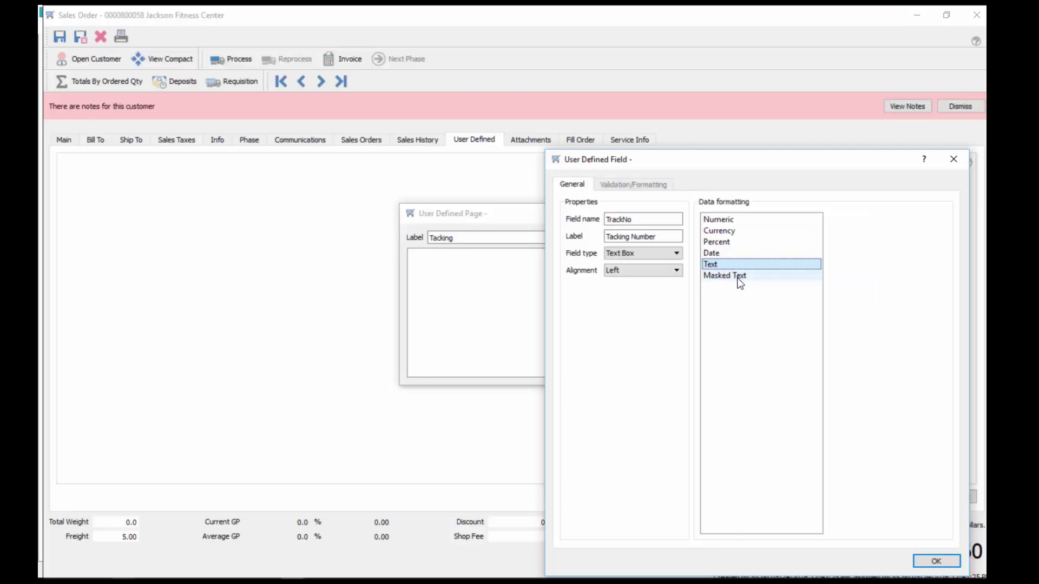
left_click(732, 278)
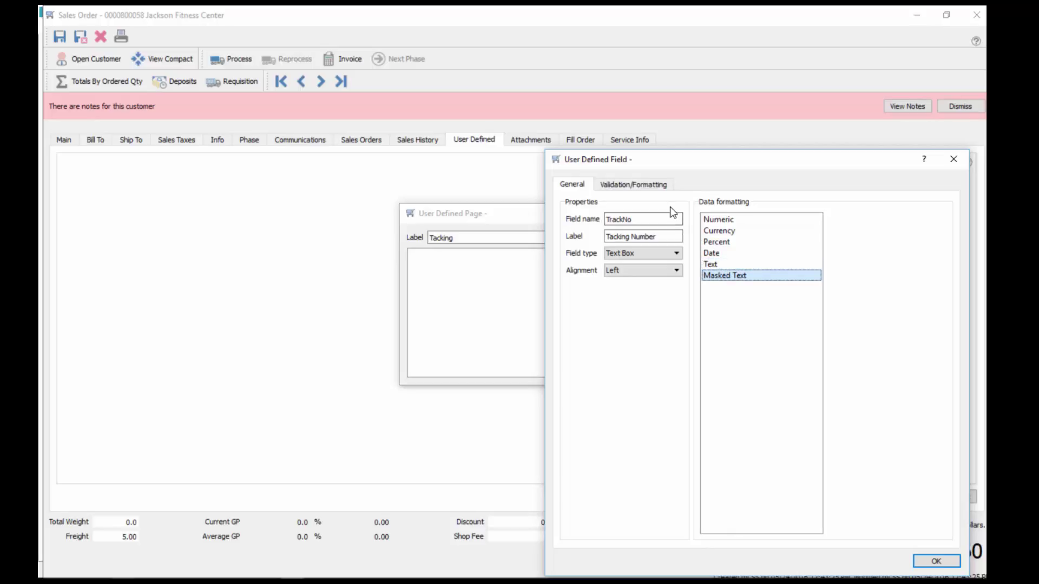
Give TrackNo a text mask of ten '&' characters and save it to the Tacking page.
left_click(642, 186)
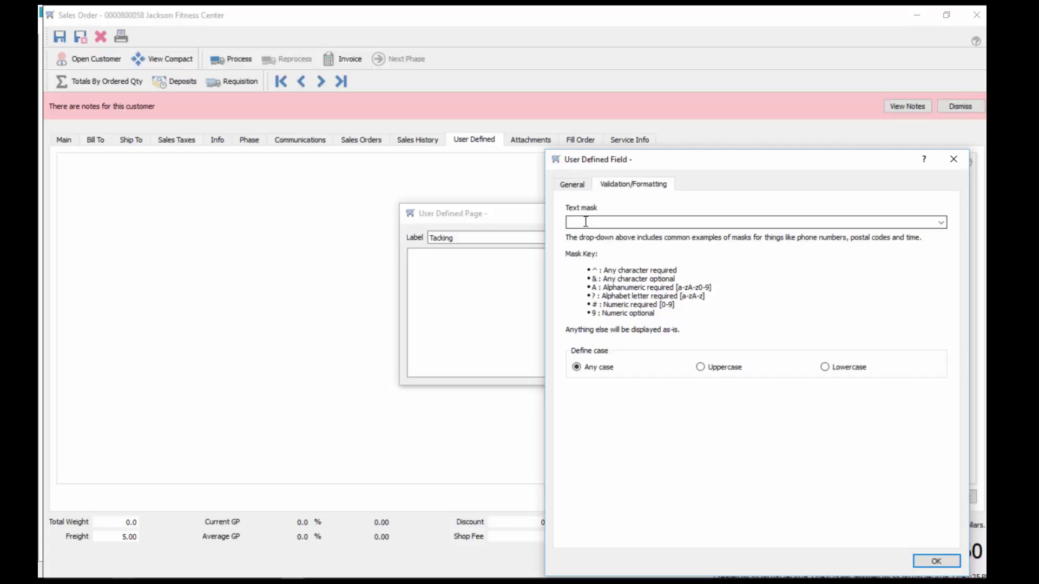
type("&&&&&&&&&&")
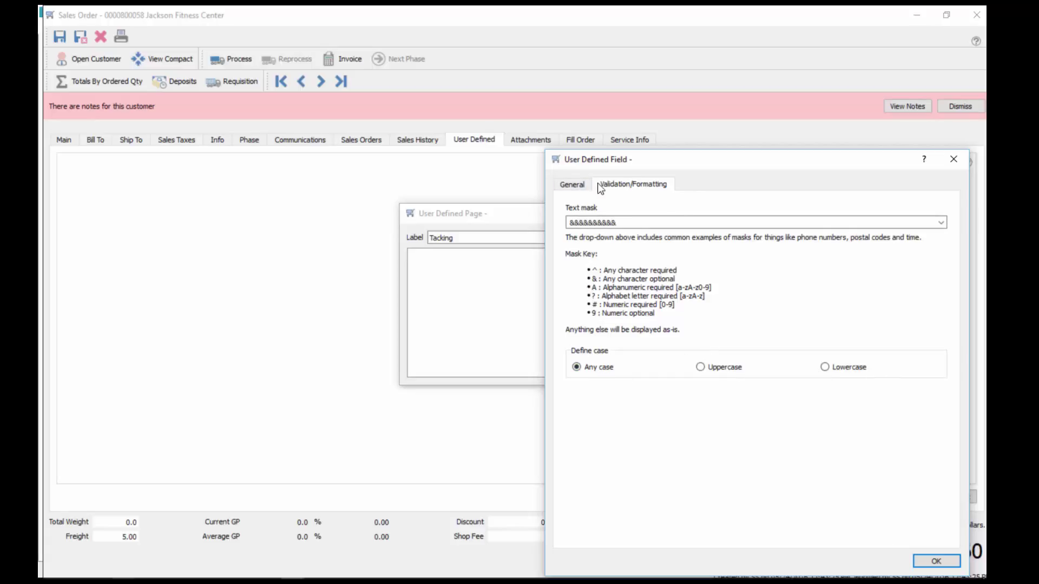
left_click(580, 186)
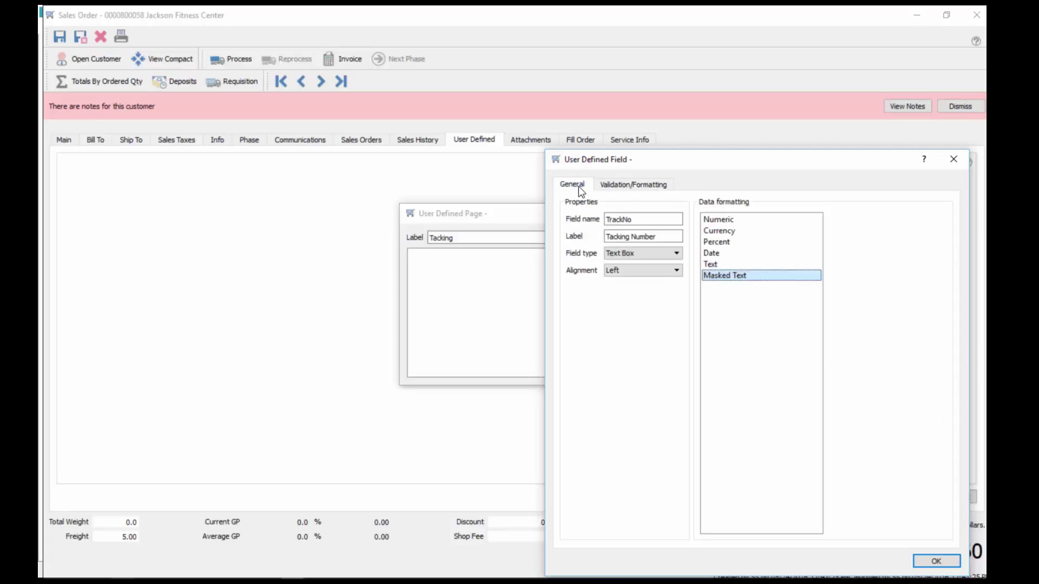
left_click(936, 562)
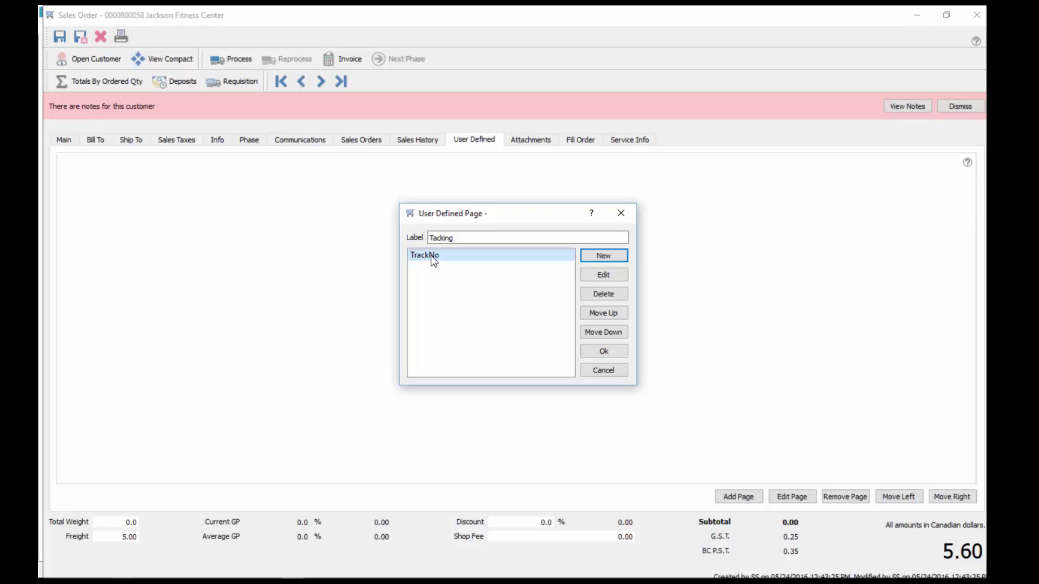
Add a Text Box field named Date, labelled 'Tack Date', with MM/DD/YYYY date formatting.
left_click(604, 257)
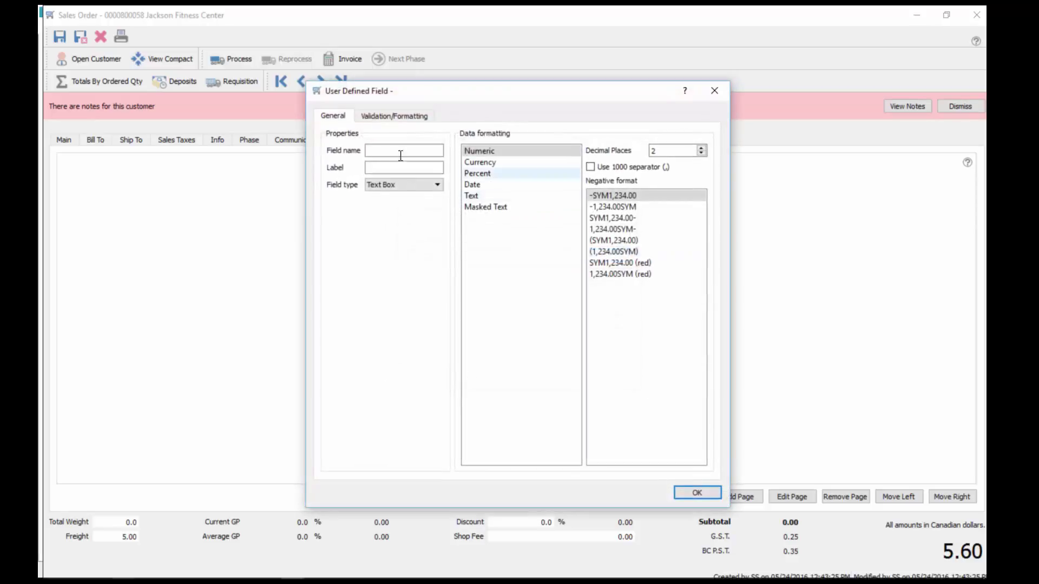
left_click(379, 152)
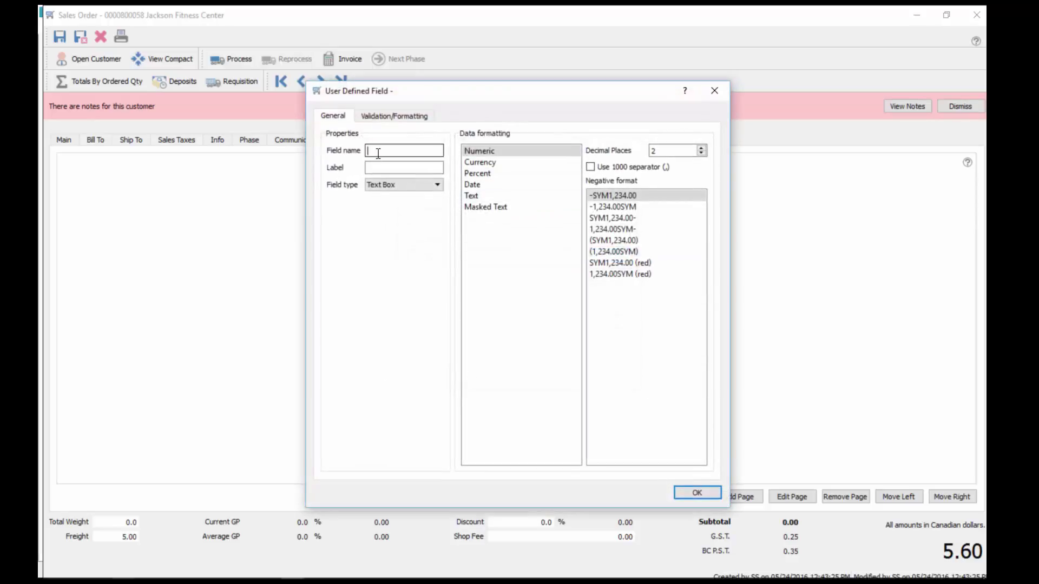
type("Date")
left_click(410, 169)
type("Tack Date")
left_click(404, 183)
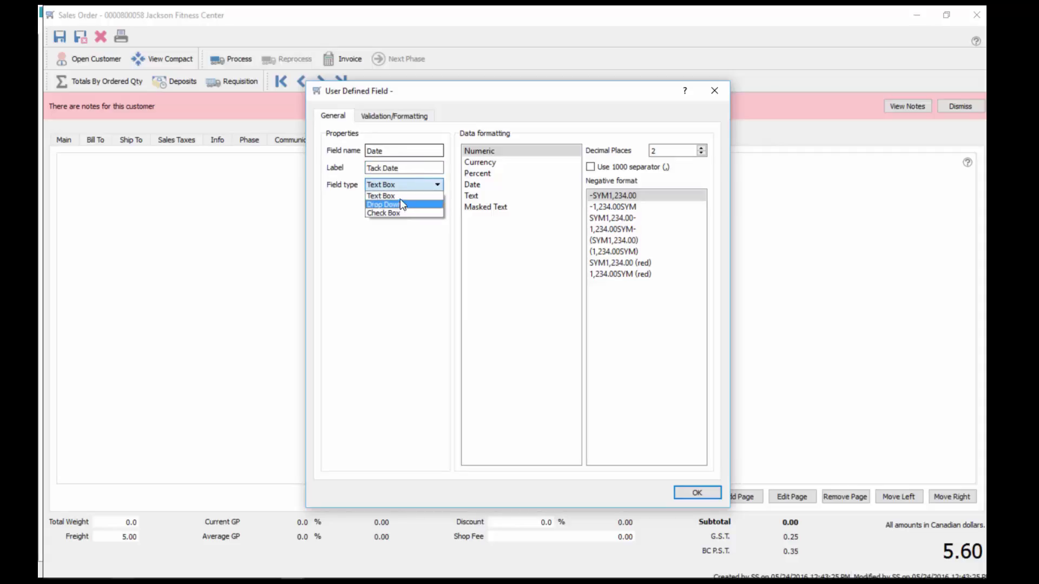
left_click(401, 194)
left_click(479, 187)
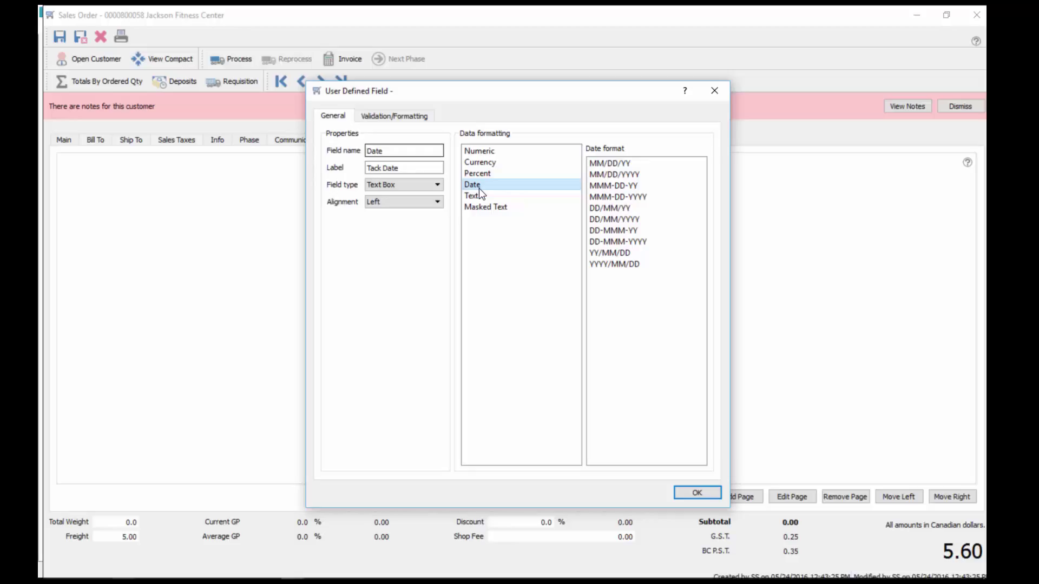
left_click(610, 176)
Allow blank dates, default to blank, restrict dates to fiscal periods, then save the field.
left_click(399, 116)
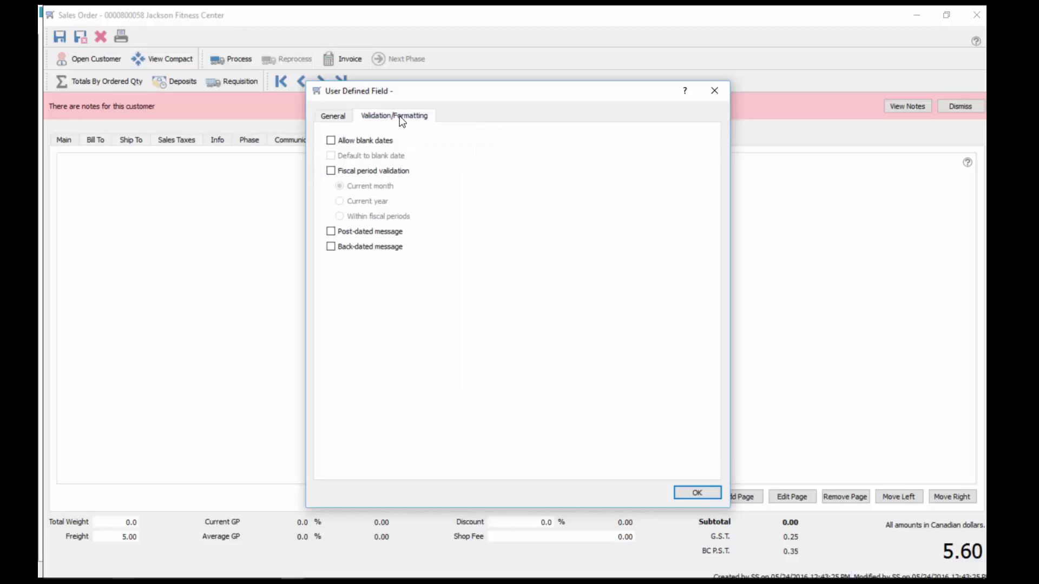
left_click(373, 140)
left_click(370, 154)
left_click(371, 155)
left_click(374, 171)
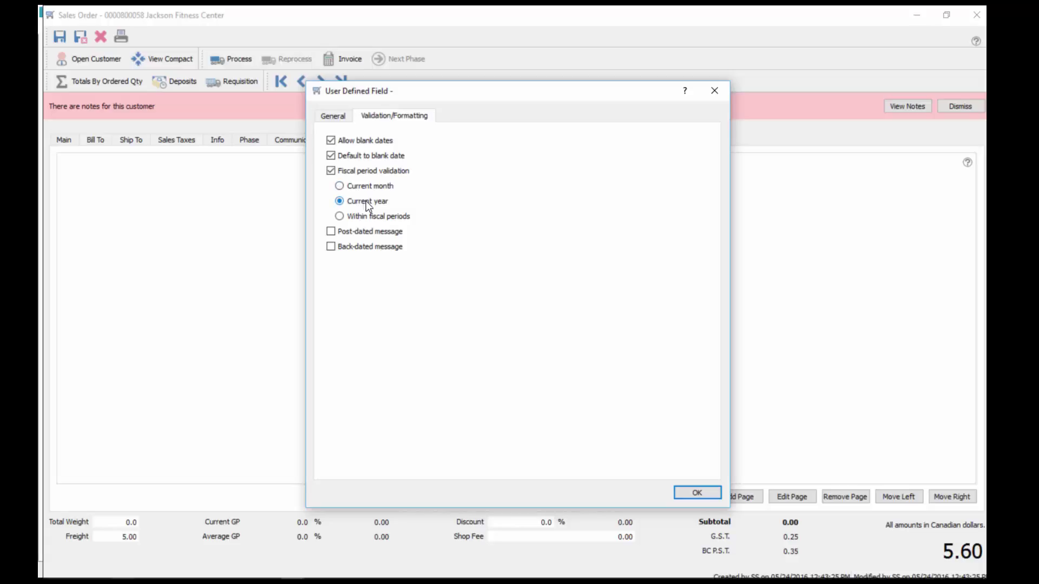
left_click(370, 216)
left_click(372, 232)
left_click(377, 232)
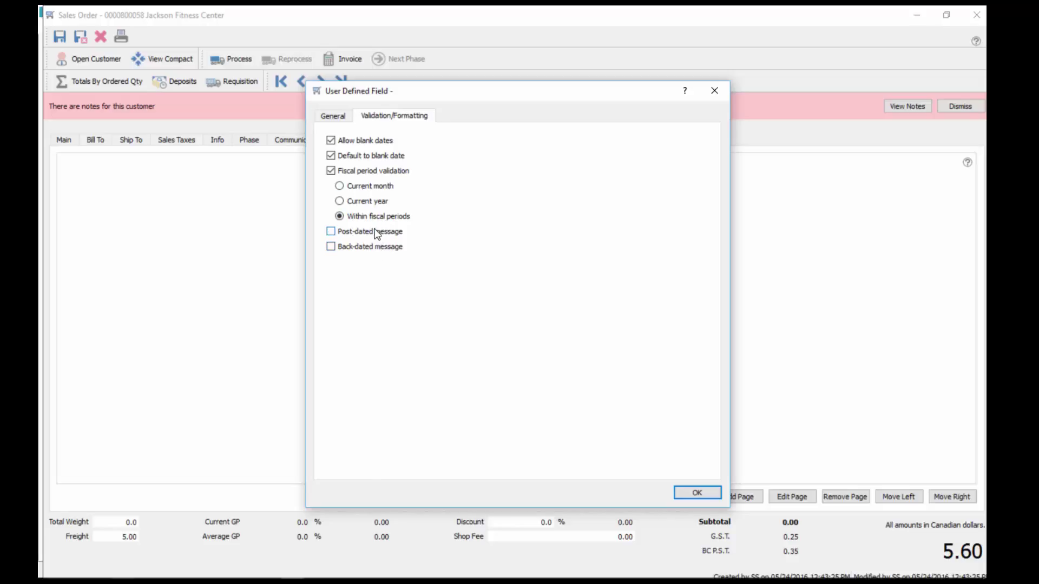
left_click(333, 117)
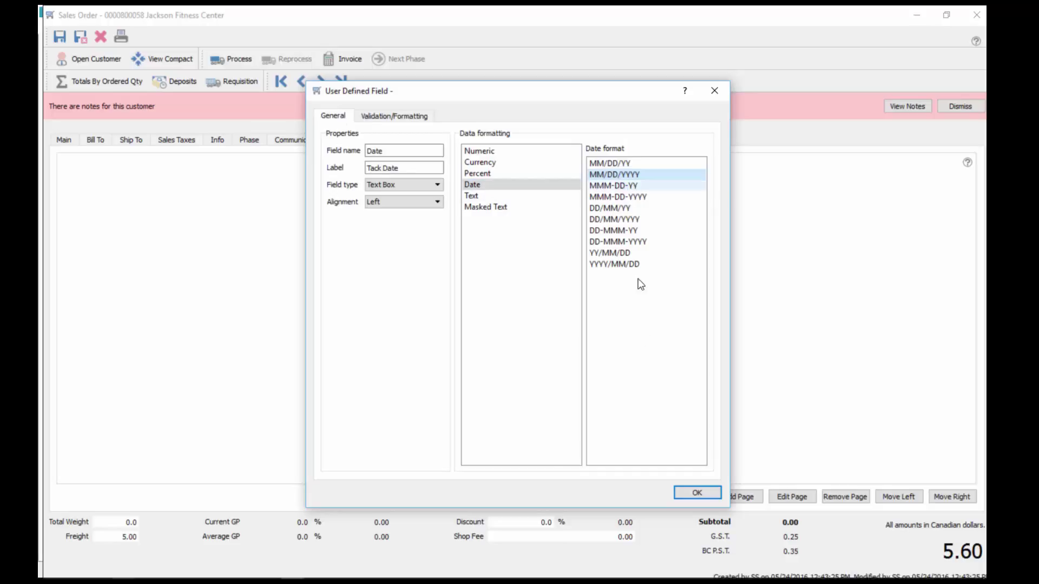
left_click(699, 493)
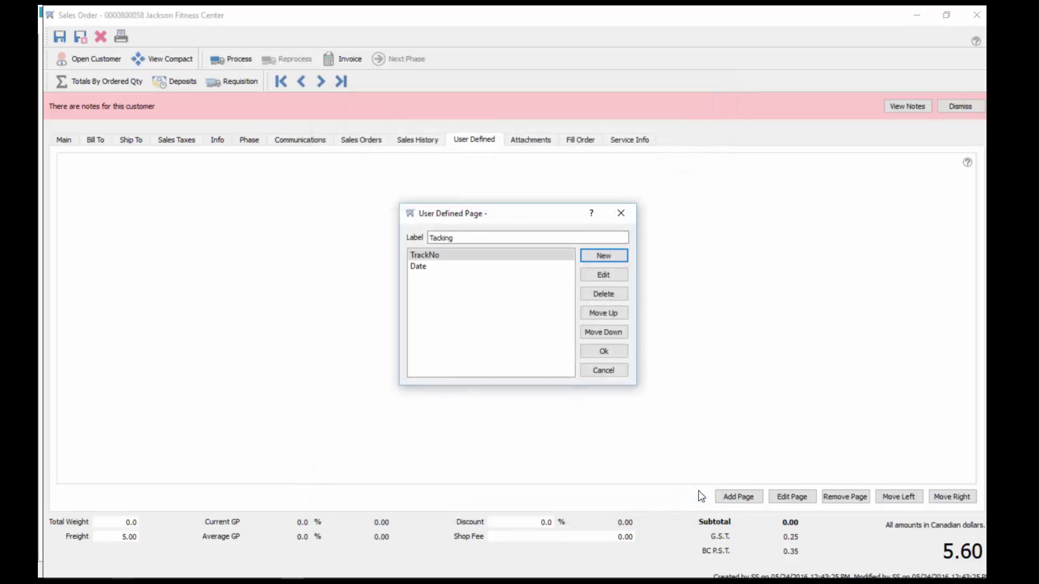
Add a Check Box field named Complete, labelled 'Complete?', to the Tacking page.
left_click(599, 256)
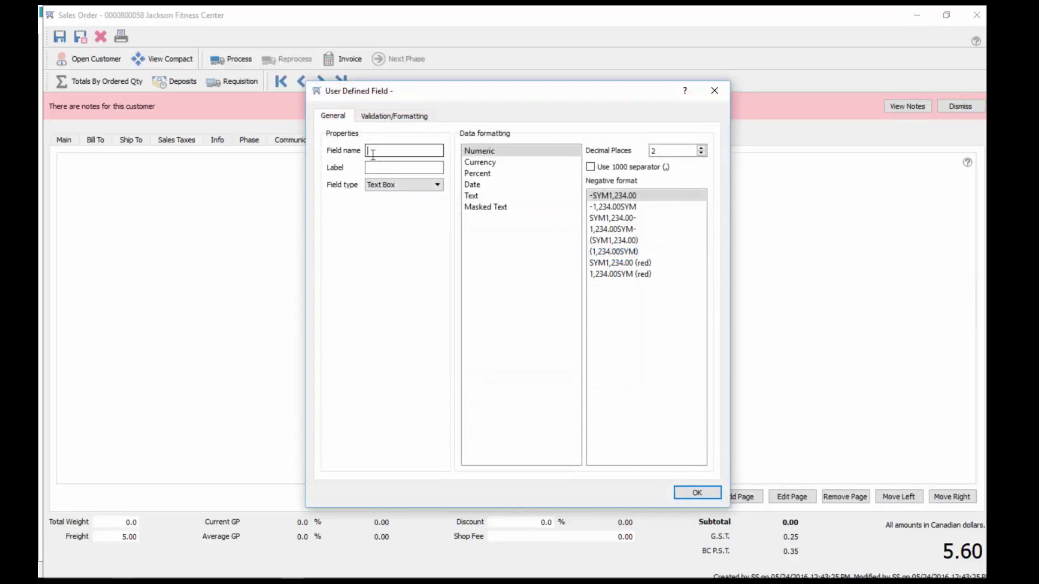
type("Com")
type("plat")
key("BackSpace")
key("BackSpace")
type("ete")
left_click(385, 166)
type("Complete")
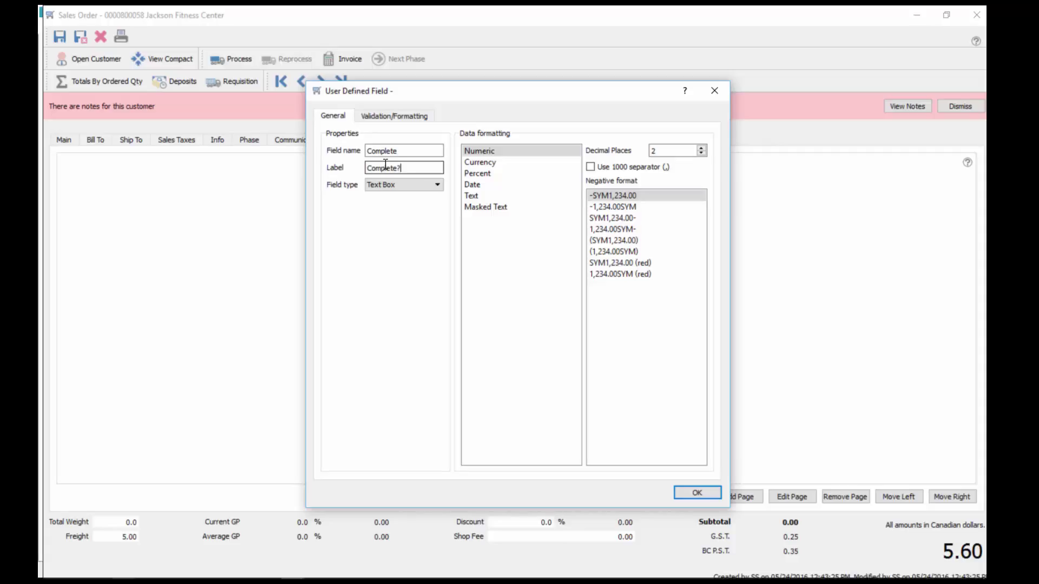
left_click(404, 186)
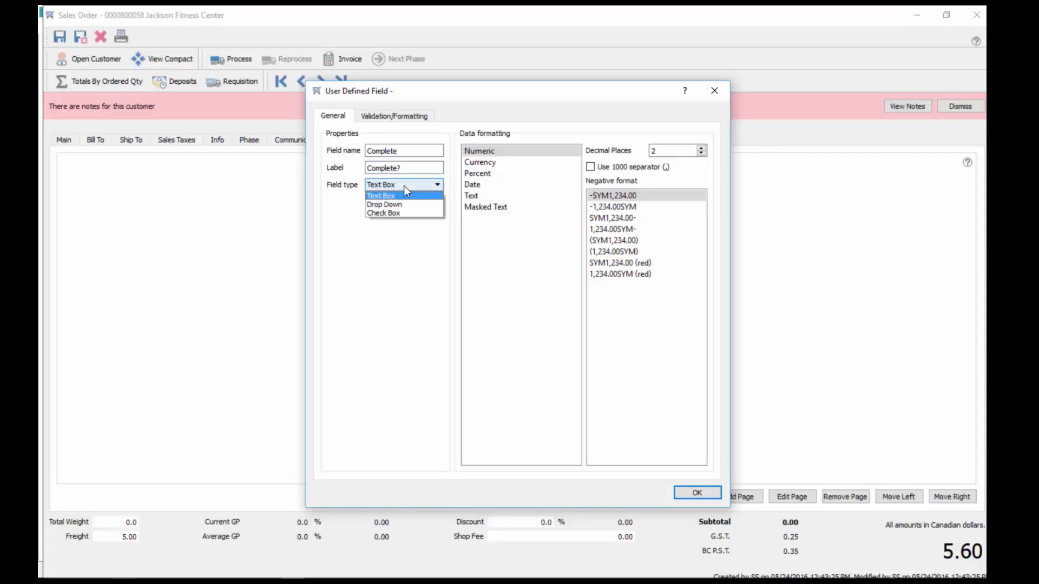
left_click(403, 214)
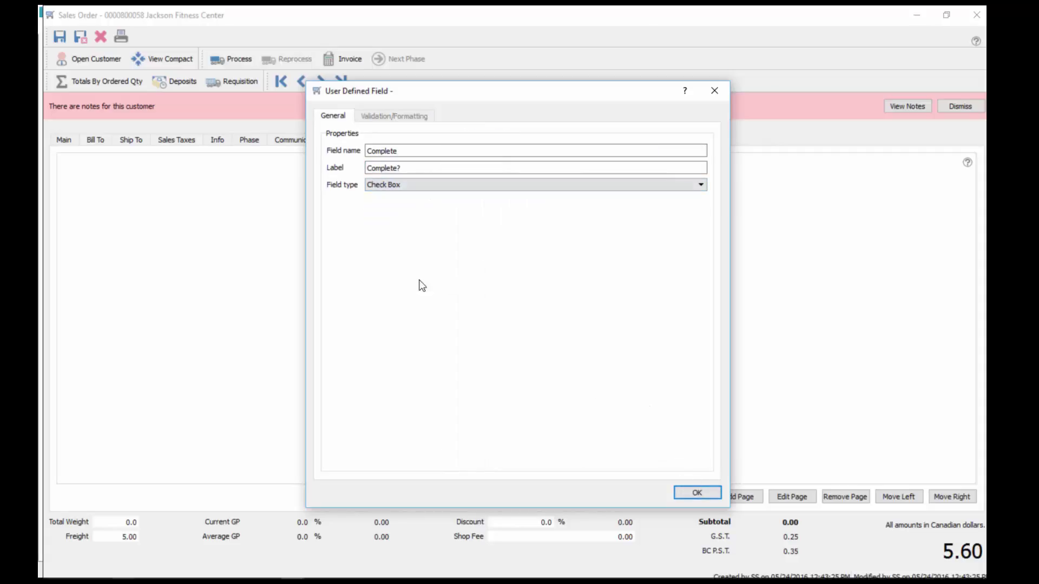
left_click(701, 494)
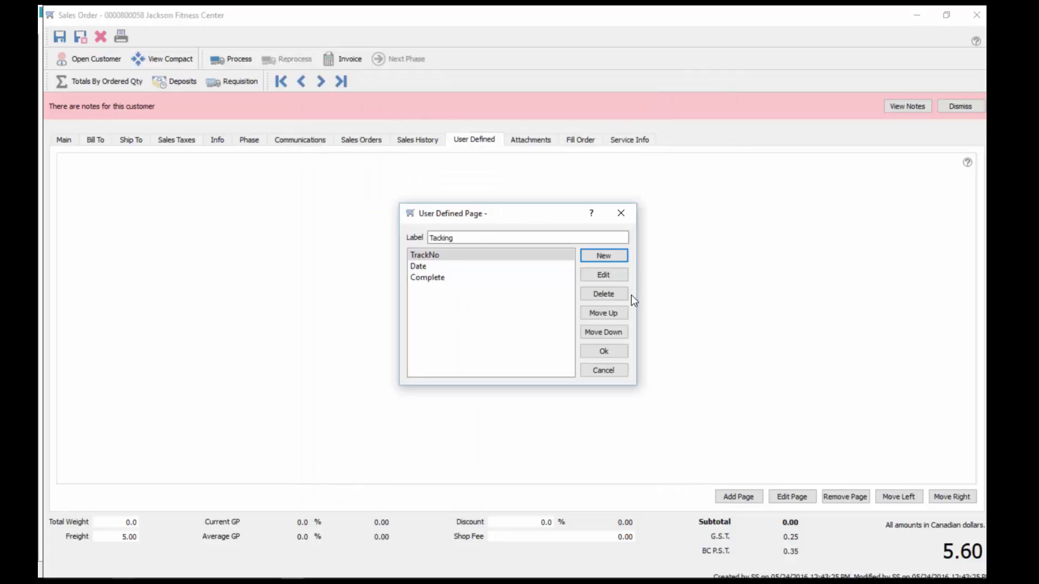
Start a new field named Carrier and set its type to Drop Down.
left_click(598, 261)
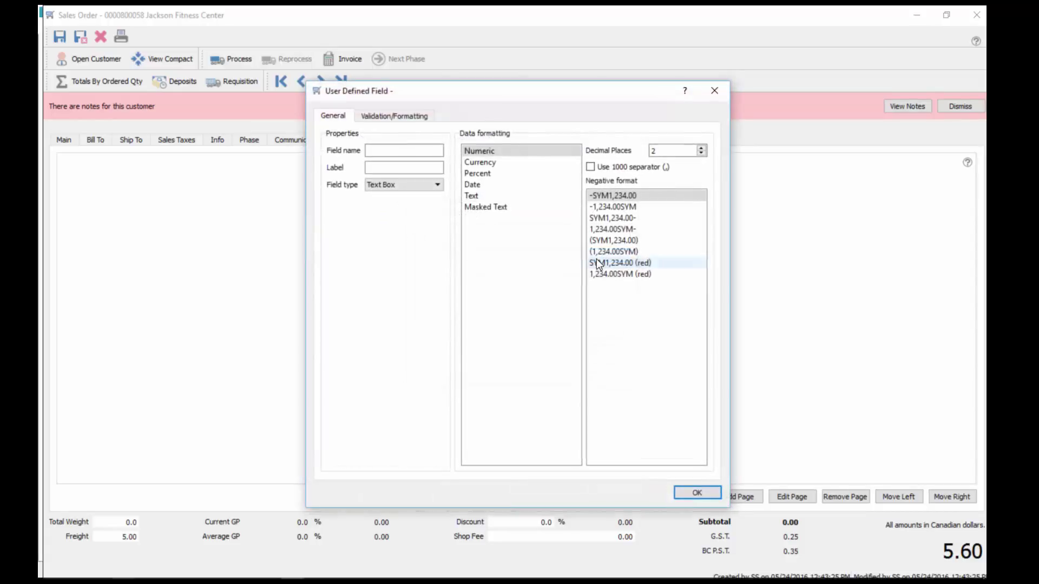
left_click(408, 185)
left_click(389, 148)
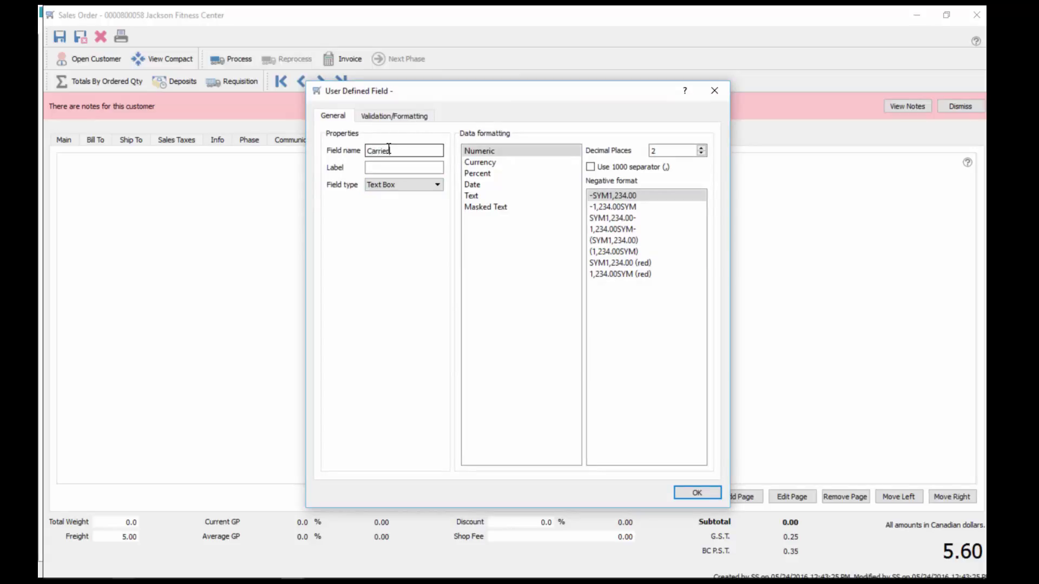
type("Carrier")
left_click(408, 183)
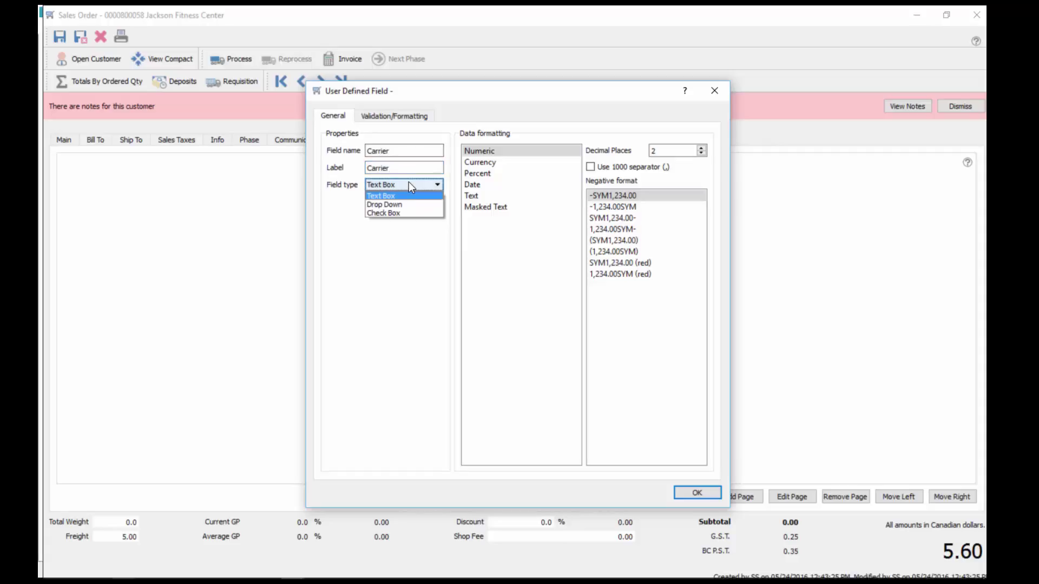
left_click(401, 212)
left_click(403, 185)
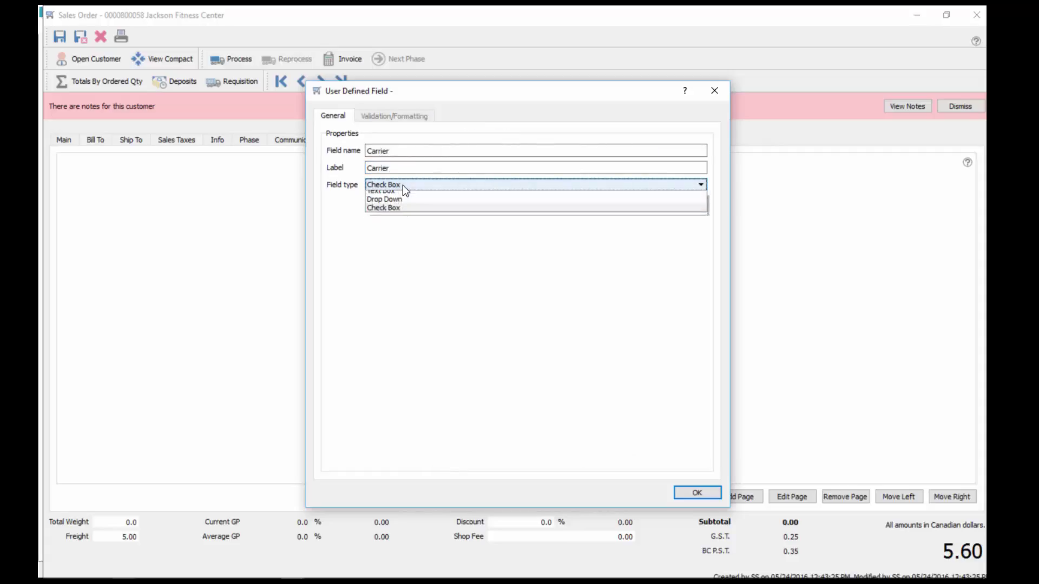
left_click(402, 205)
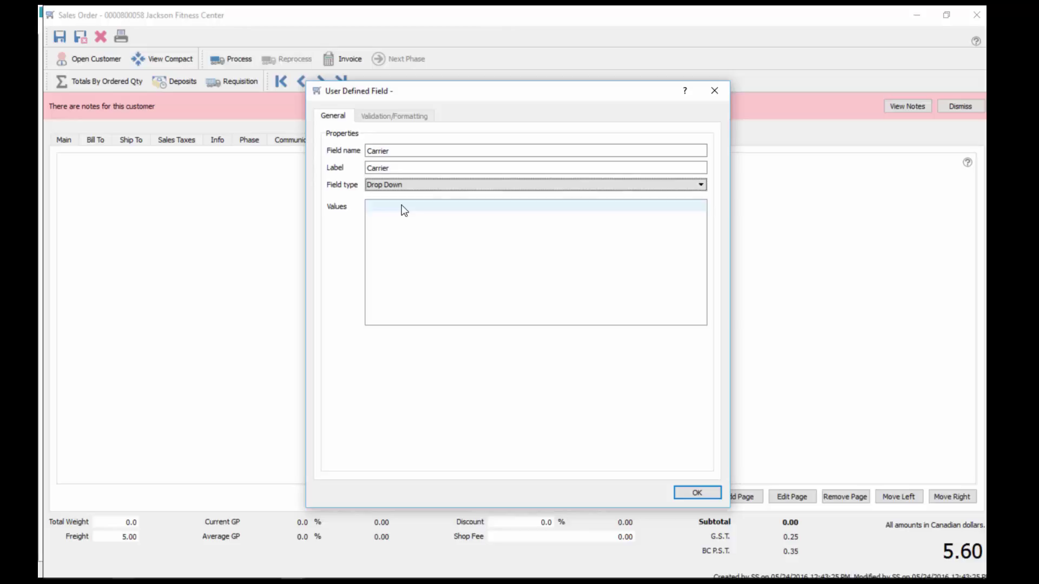
Enter the drop-down values UPS, Fedex and Post, then save the Carrier field.
left_click(401, 209)
left_click(395, 210)
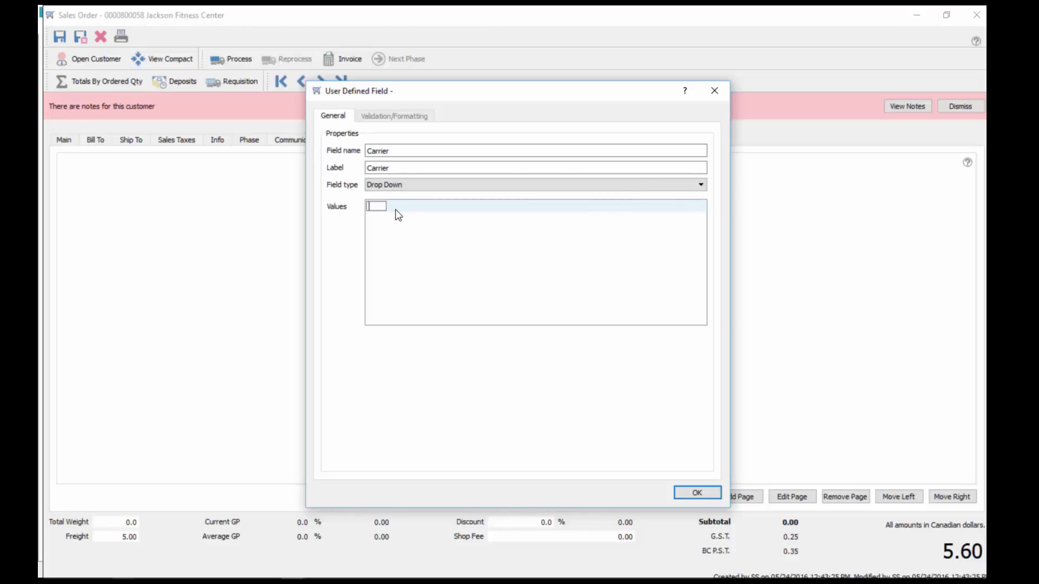
type("UPS")
left_click(391, 216)
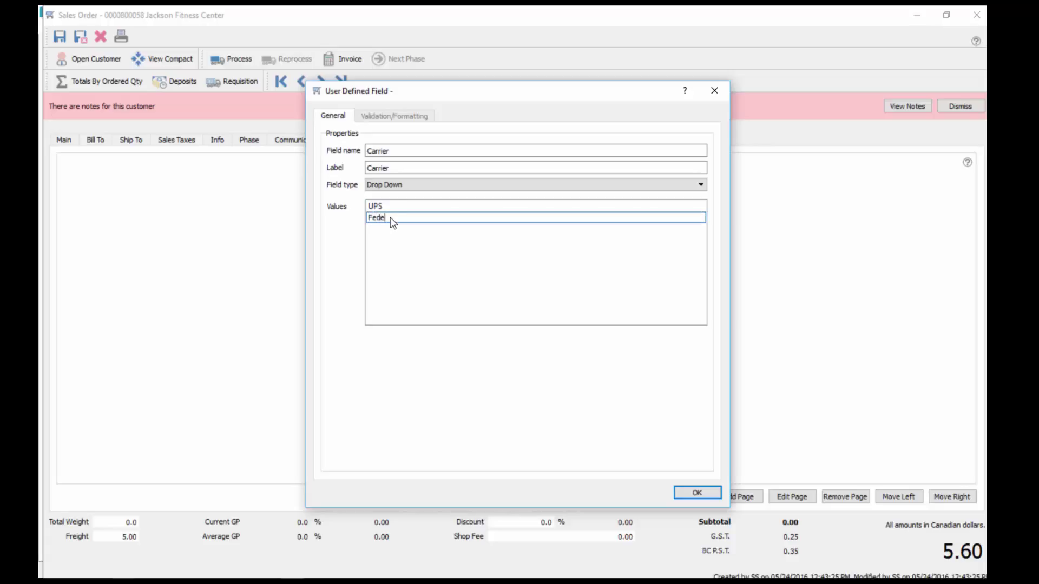
left_click(385, 229)
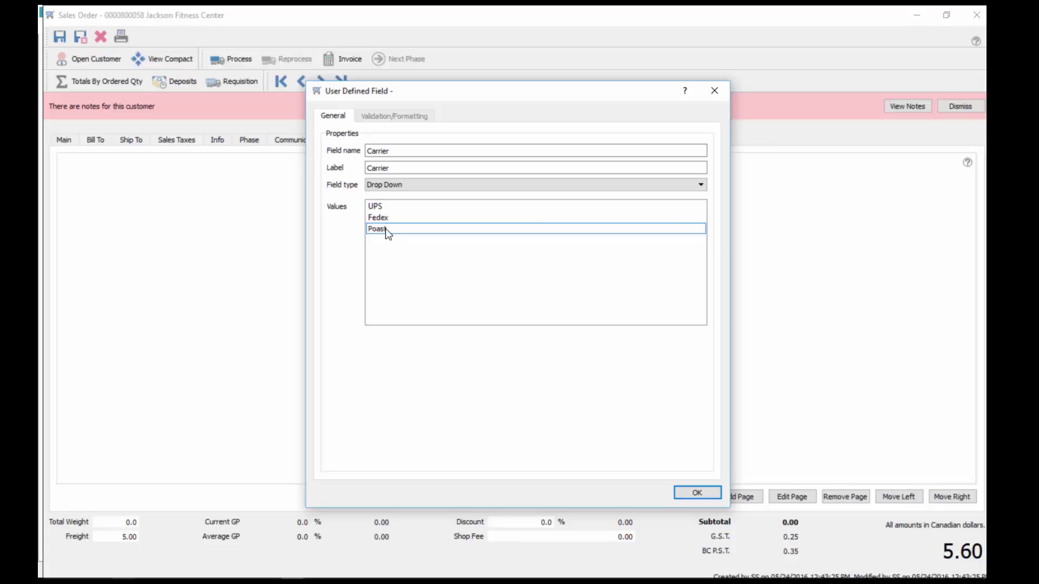
left_click(416, 245)
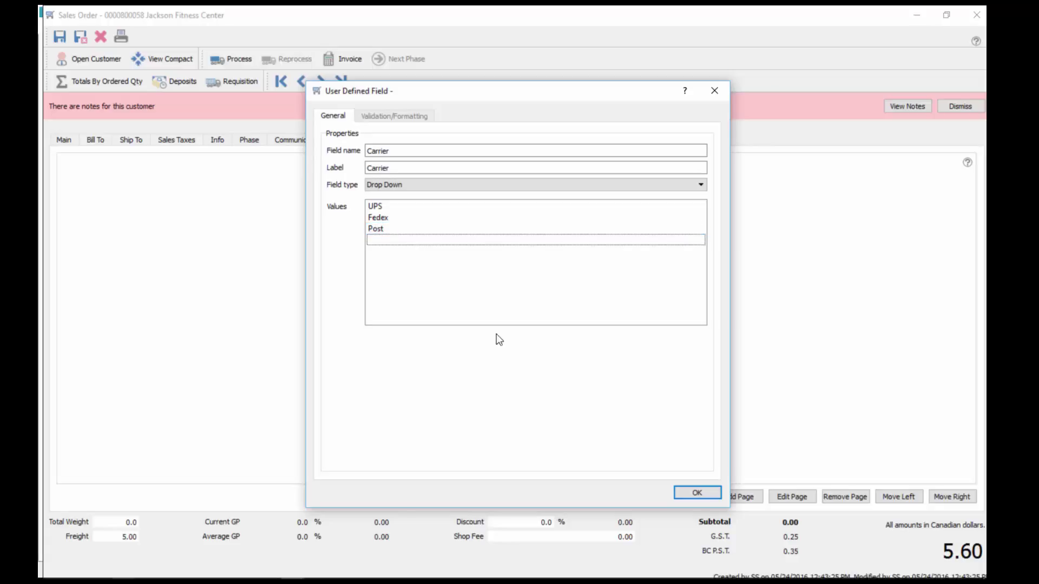
left_click(698, 493)
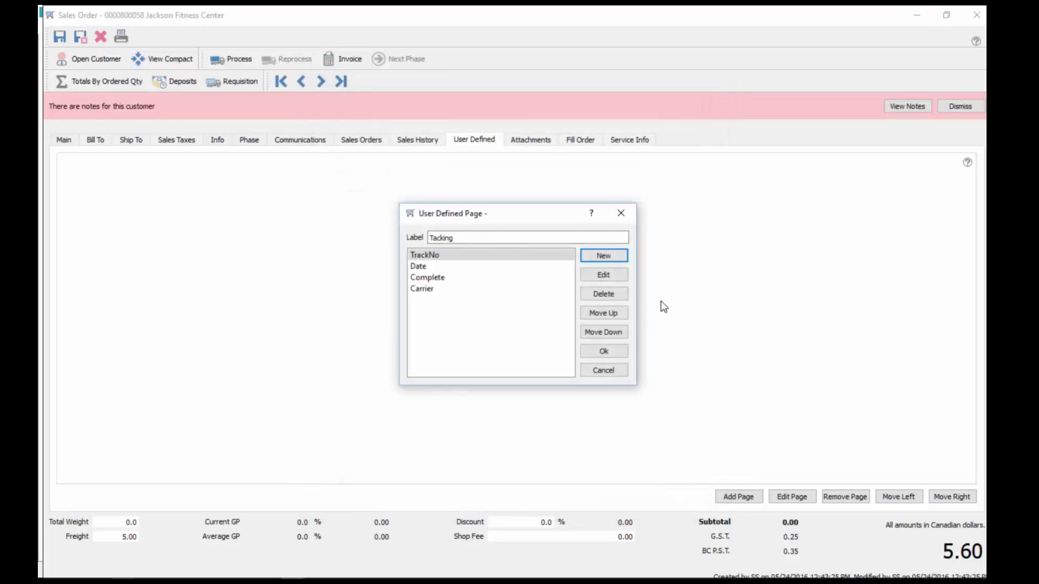
Finish the Tacking page, then set Carrier to UPS and tick Complete? on the order.
left_click(604, 351)
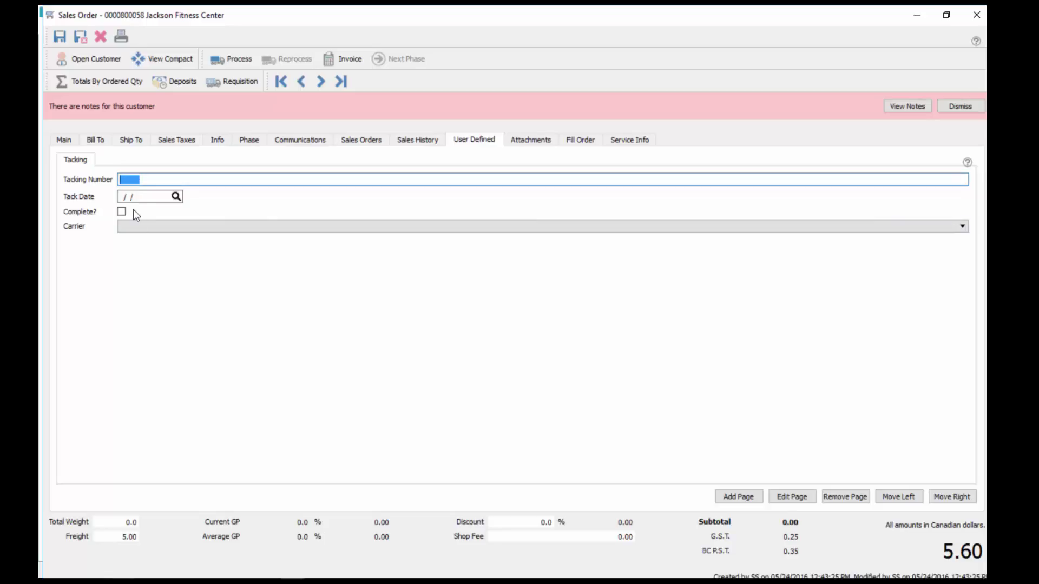
left_click(137, 237)
left_click(135, 235)
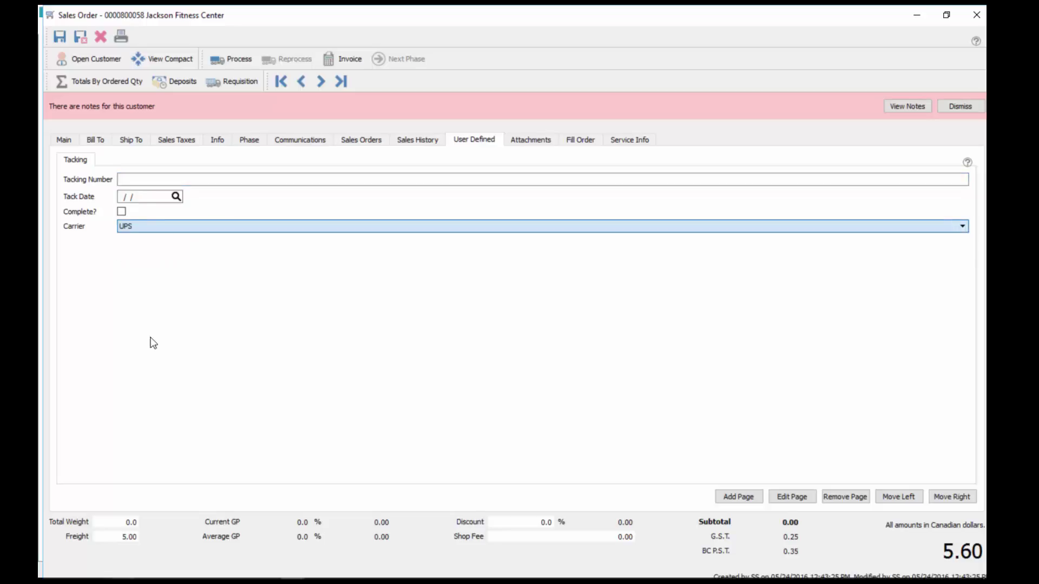
left_click(122, 212)
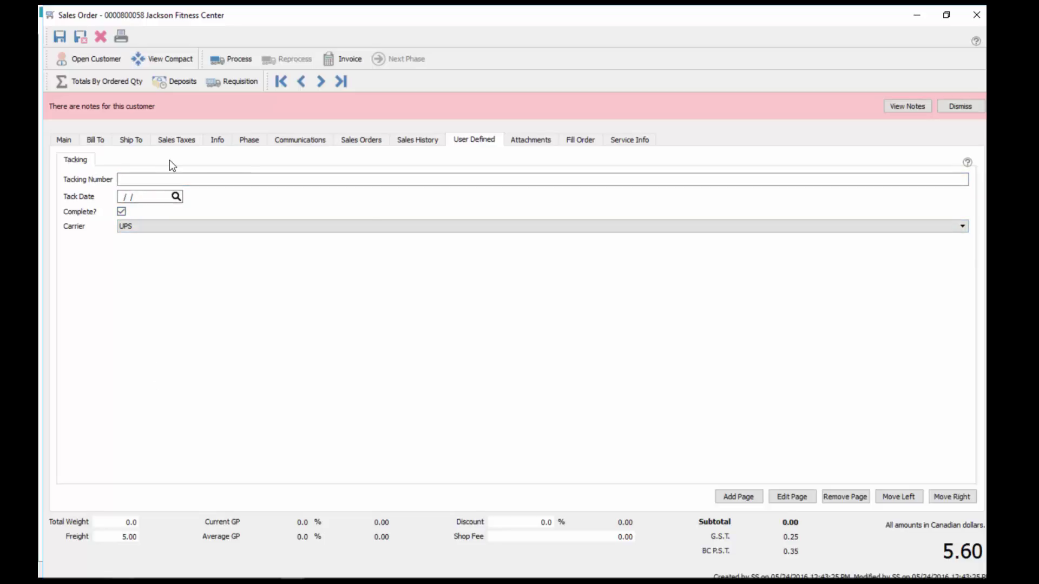
Add an 'Info' page with a Text Box field named and labelled By, formatted as Text.
left_click(738, 495)
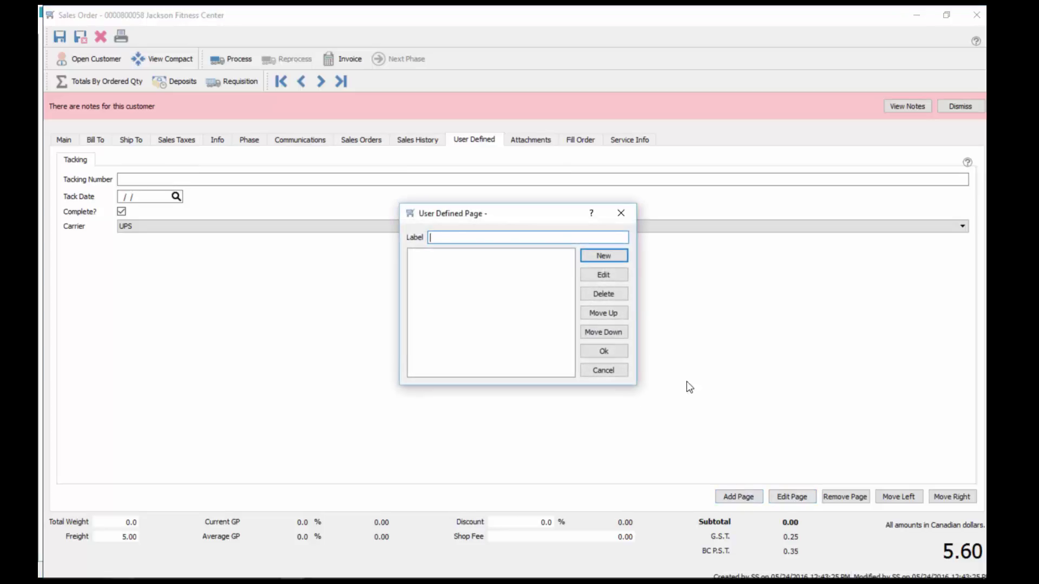
left_click(511, 238)
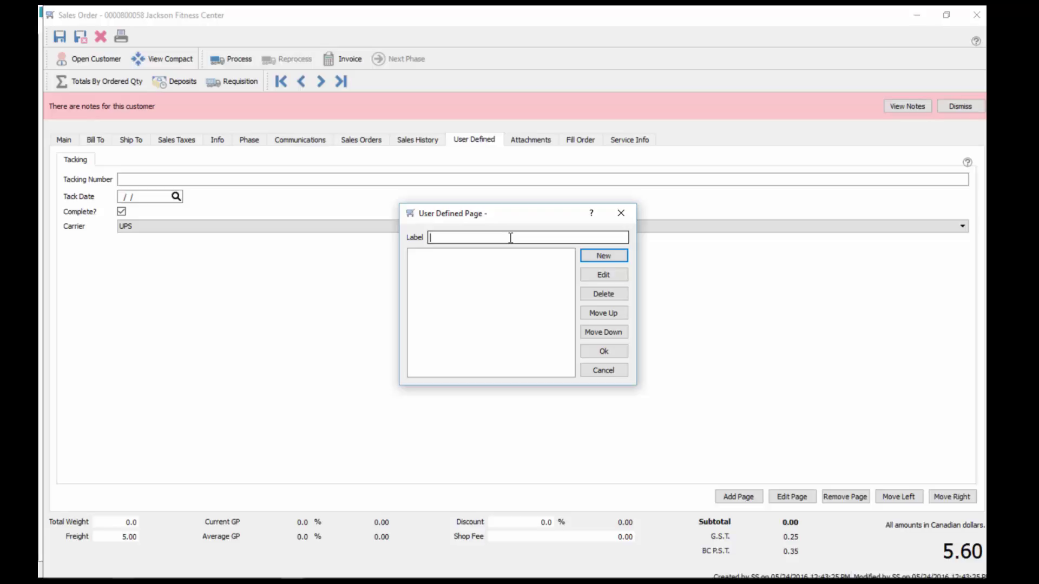
type("Info")
left_click(604, 255)
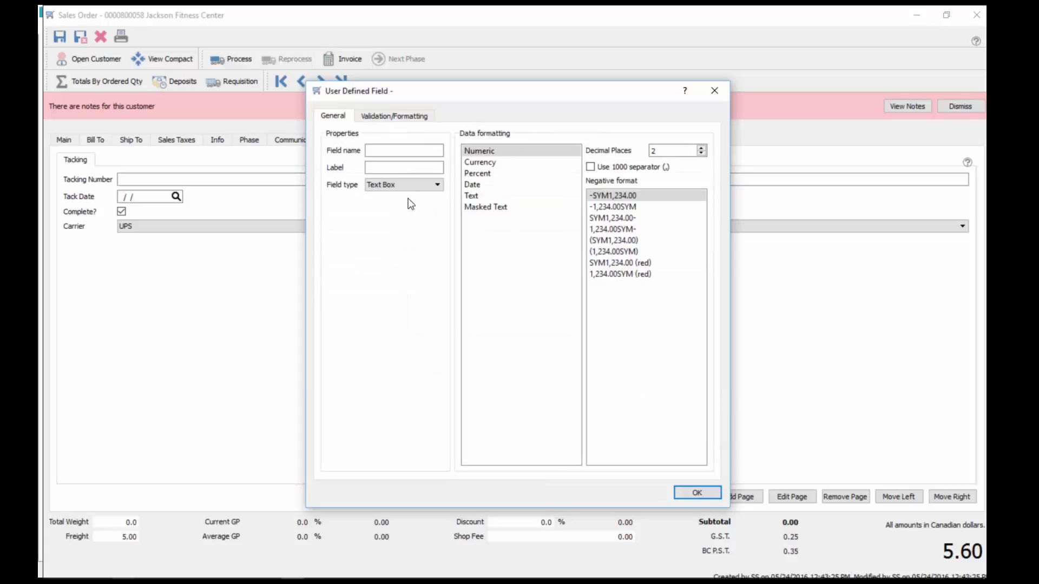
left_click(388, 151)
type("ByBy")
key("Tab")
left_click(396, 186)
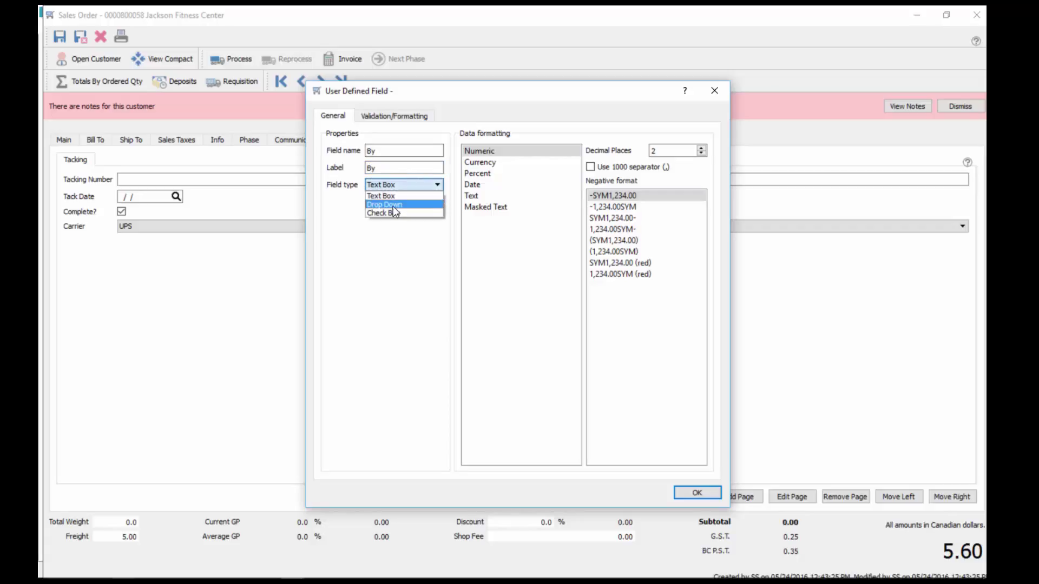
left_click(388, 194)
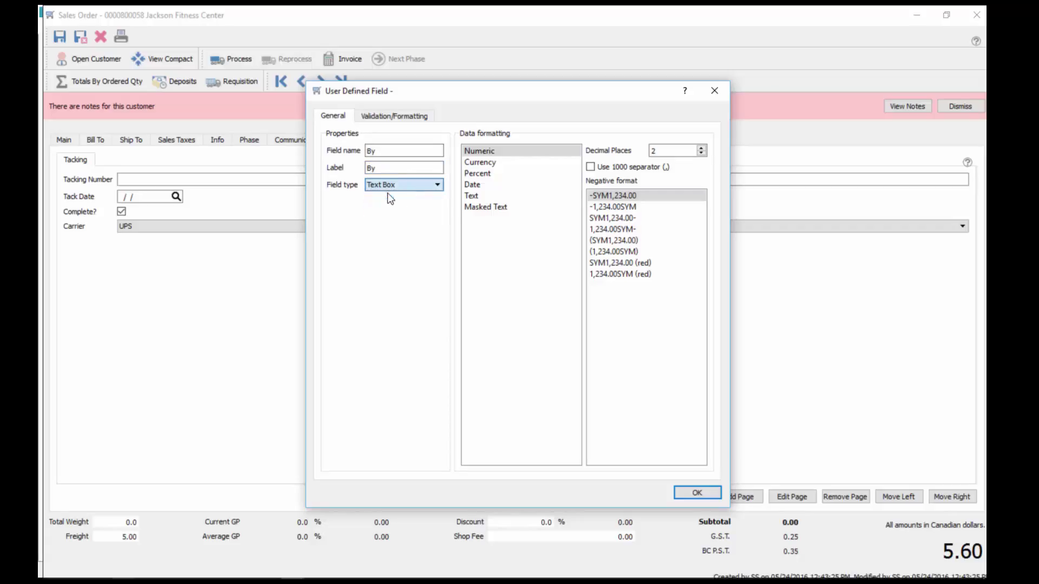
left_click(477, 186)
left_click(478, 195)
left_click(694, 493)
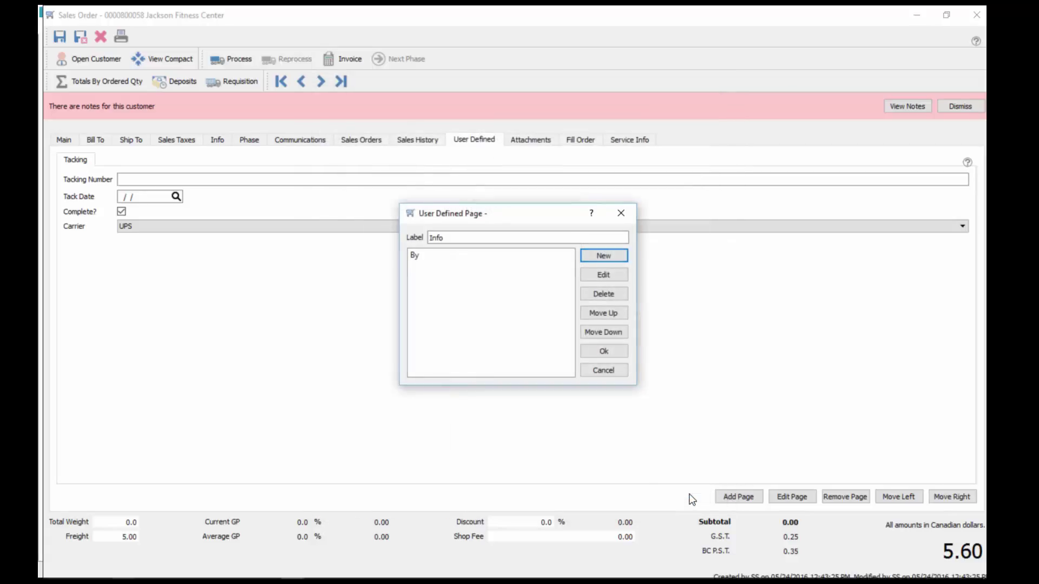
Confirm the Info page, check its By field on the order, then return to Tacking.
left_click(599, 352)
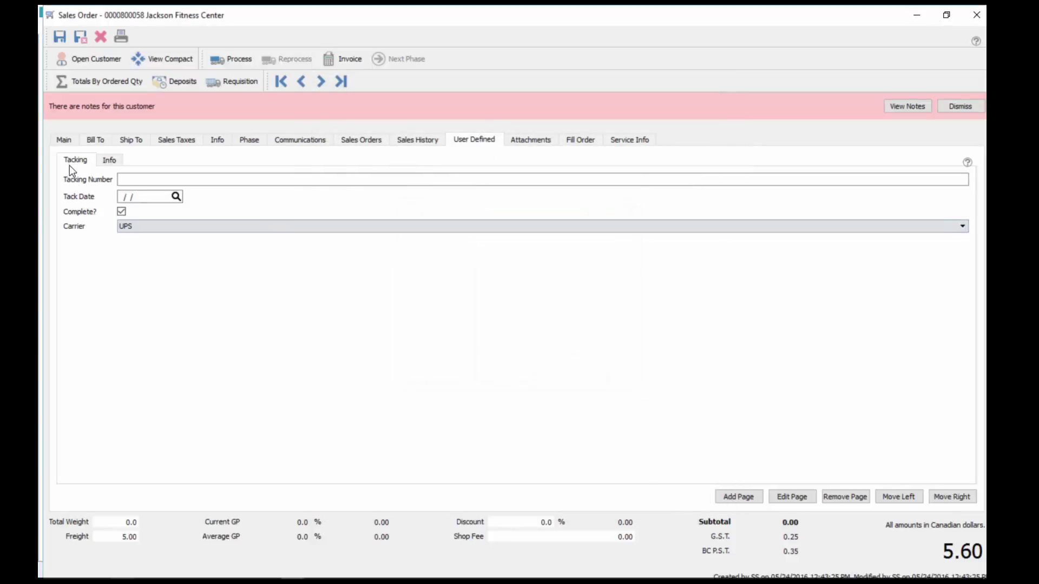
left_click(111, 161)
left_click(127, 193)
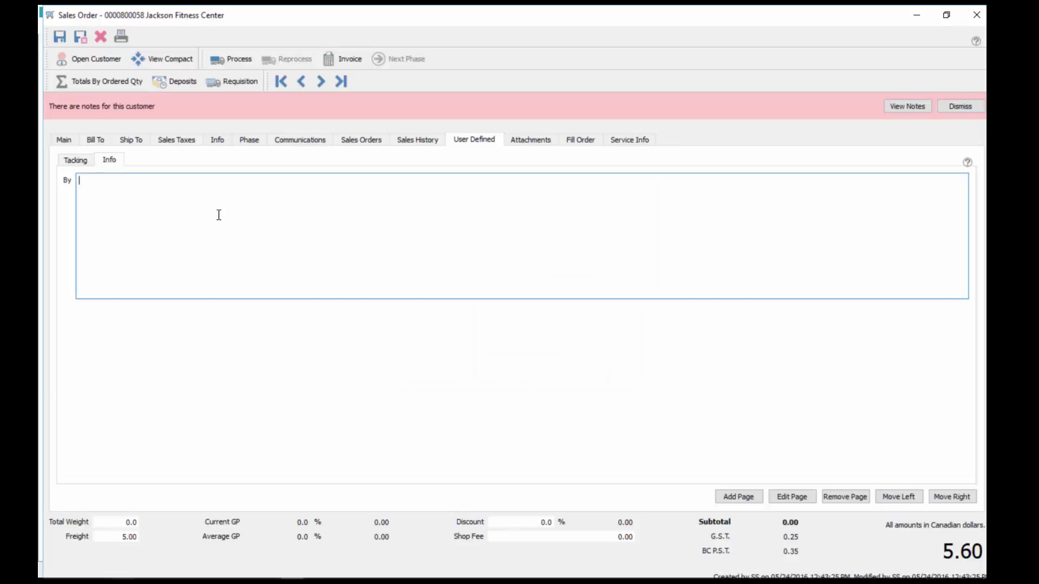
left_click(79, 159)
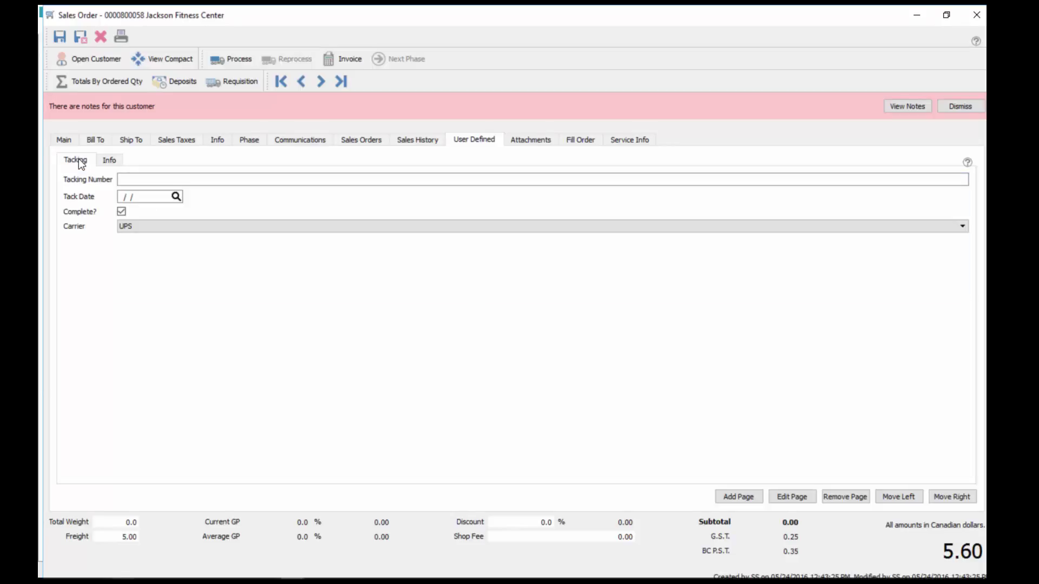
Save and close the sales order, then open a salesperson's user-defined commission fields.
left_click(81, 36)
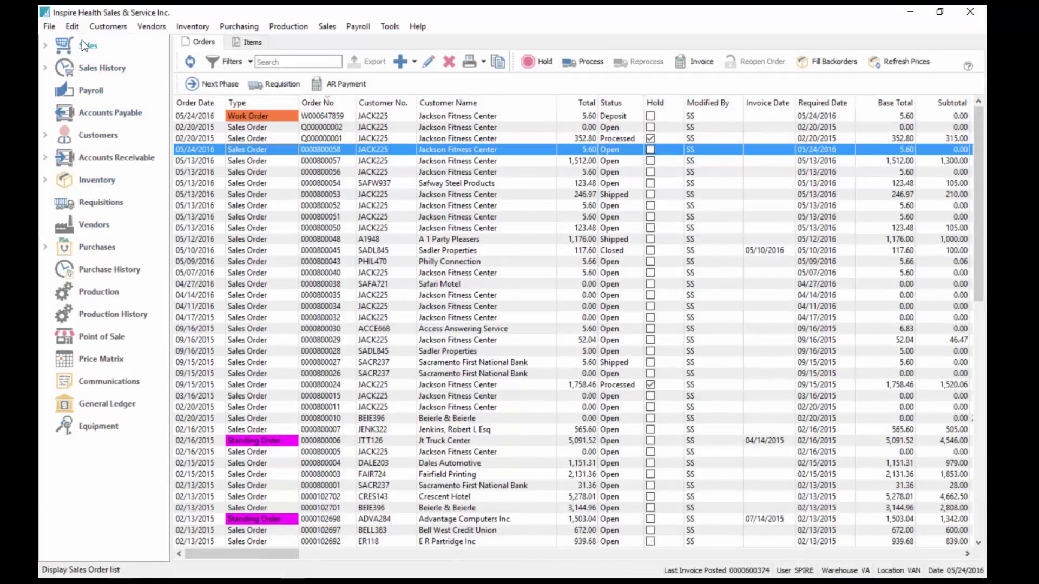
left_click(74, 26)
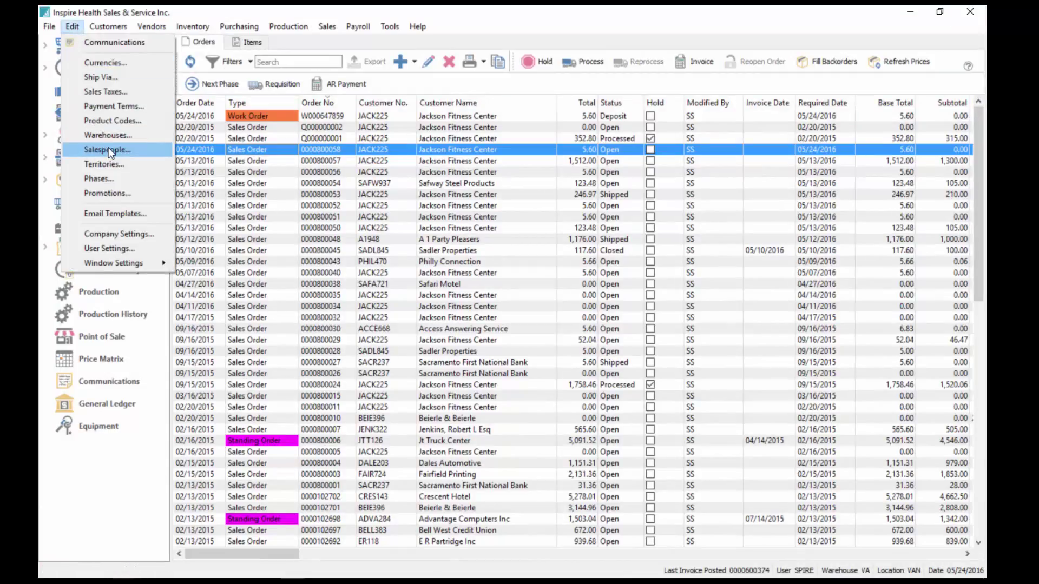
left_click(109, 148)
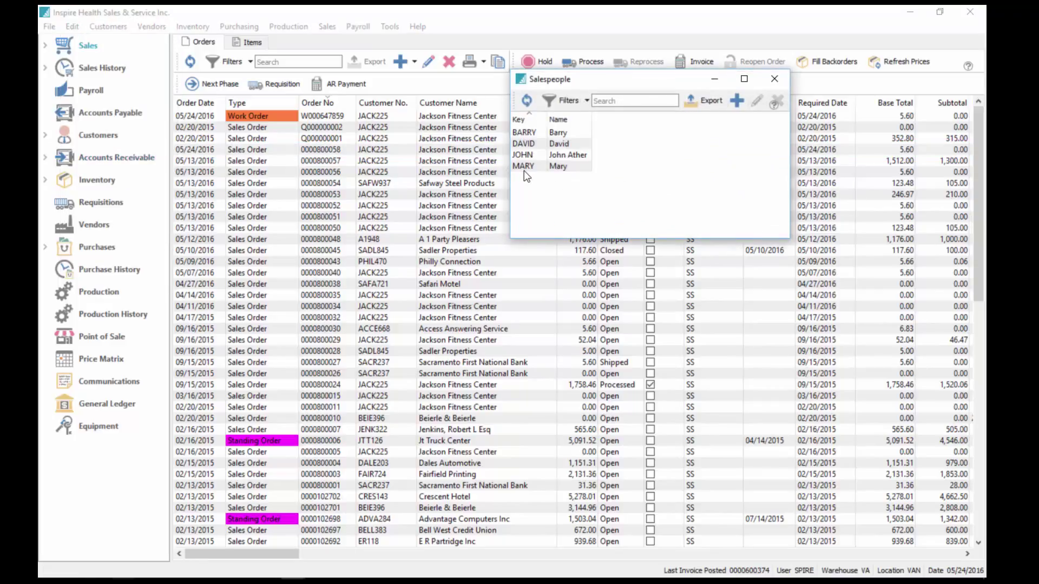
double_click(524, 157)
left_click(387, 202)
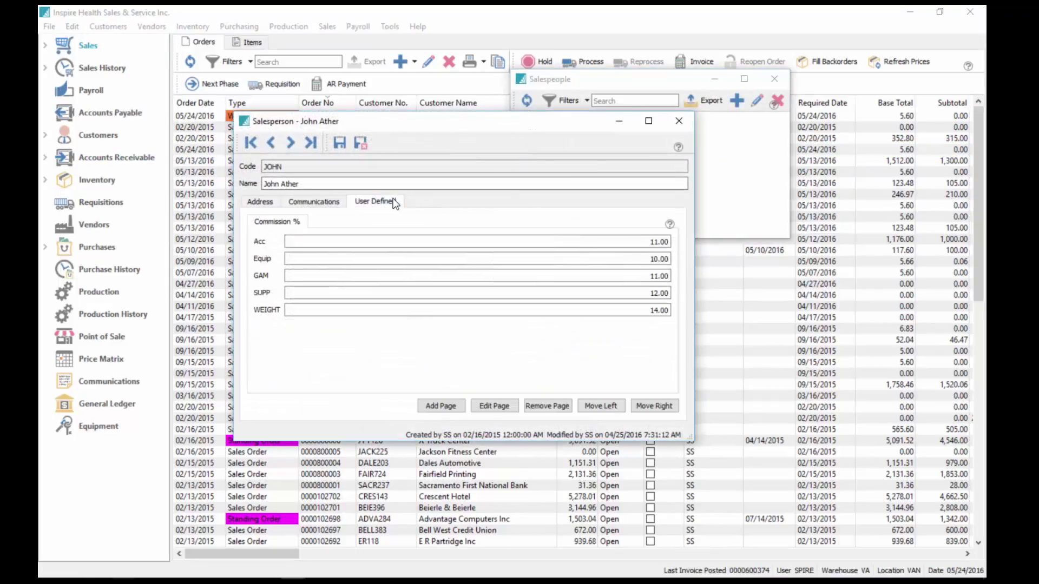
Review the Acc, Equip, GAM, SUPP and WEIGHT commission percentages, then save and close.
left_click(312, 242)
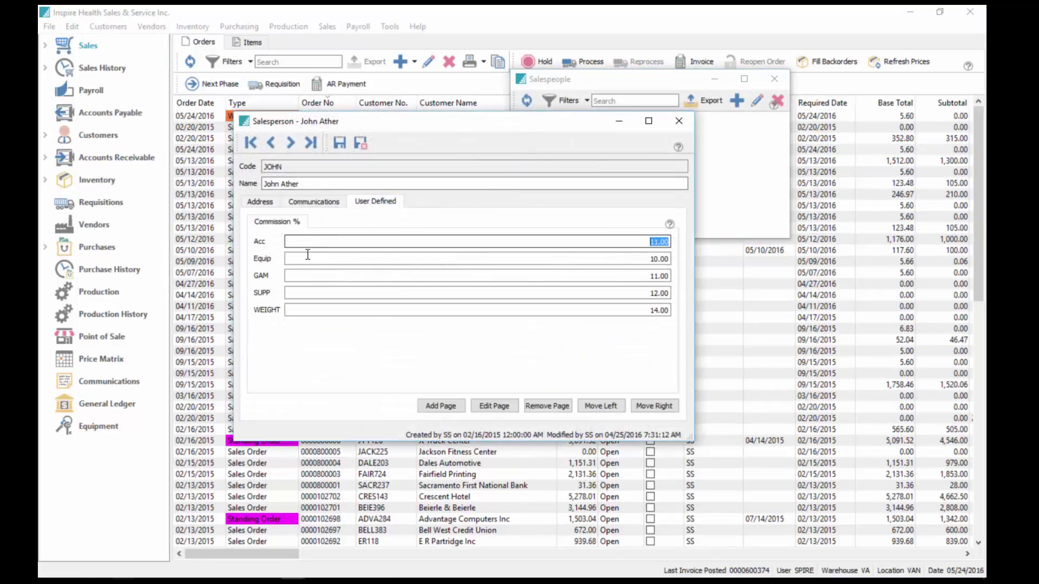
left_click(312, 264)
left_click(295, 242)
left_click(297, 259)
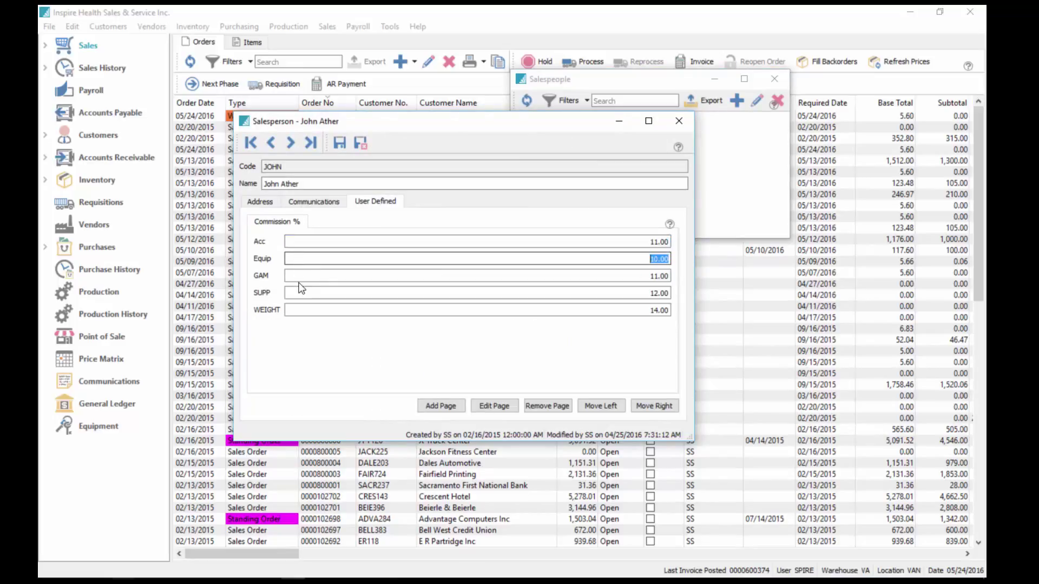
left_click(301, 293)
left_click(302, 309)
left_click(304, 293)
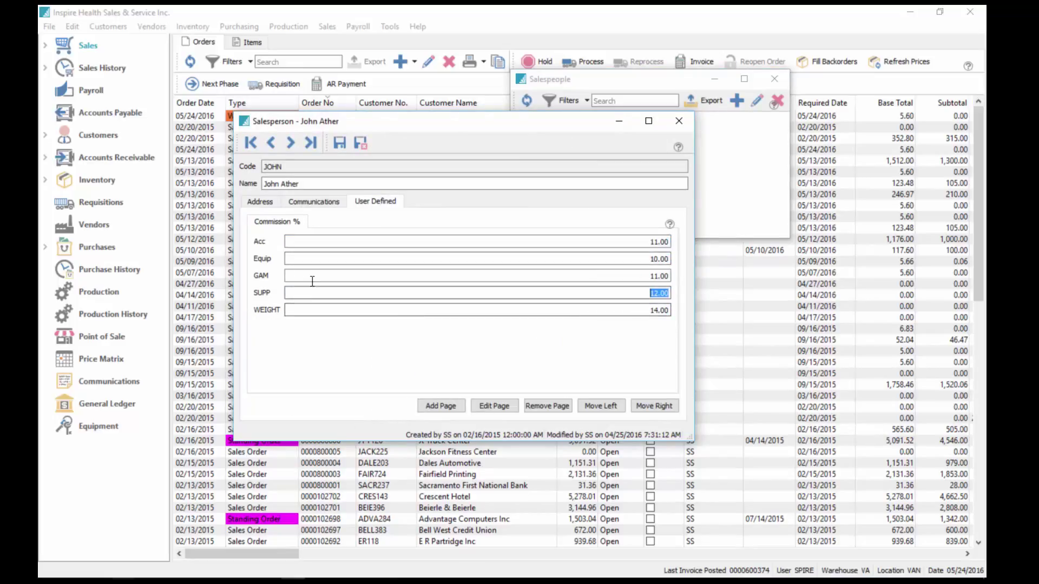
left_click(311, 276)
left_click(314, 239)
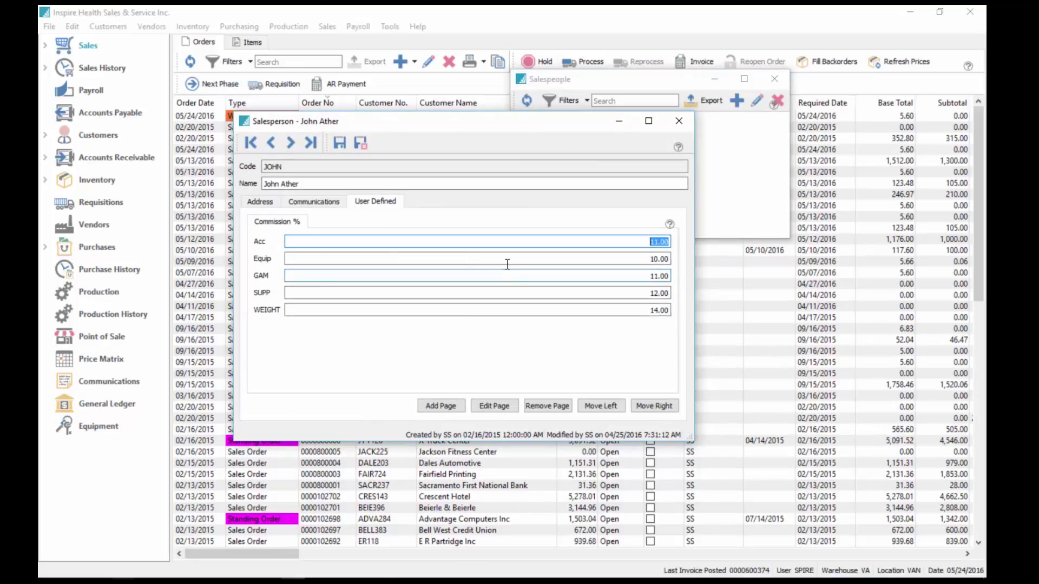
left_click(361, 144)
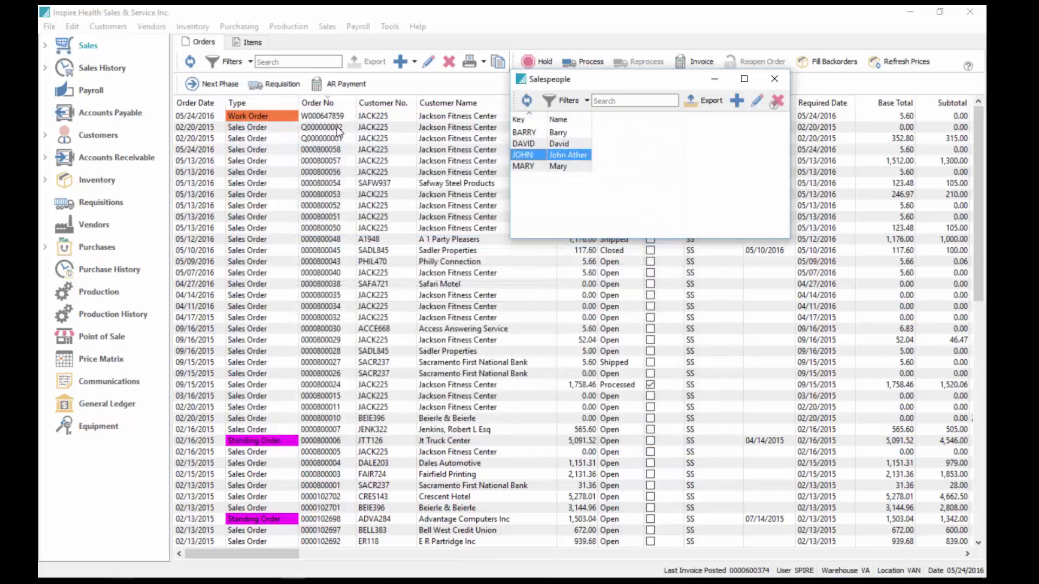
Review the GAM product code's per-salesperson Commission % rates, all 12.00, then close it.
left_click(79, 36)
left_click(73, 26)
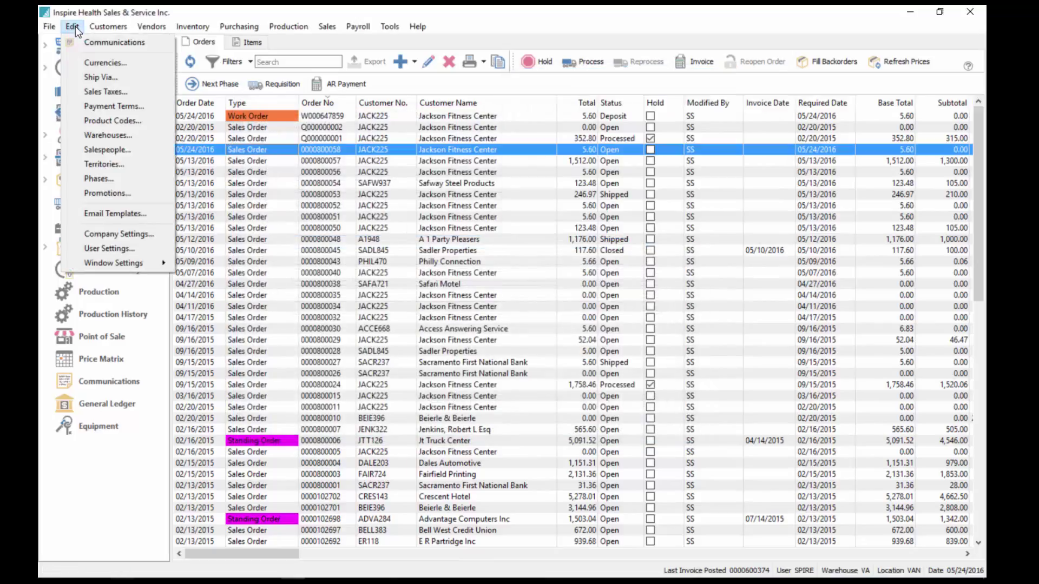
left_click(118, 120)
double_click(470, 166)
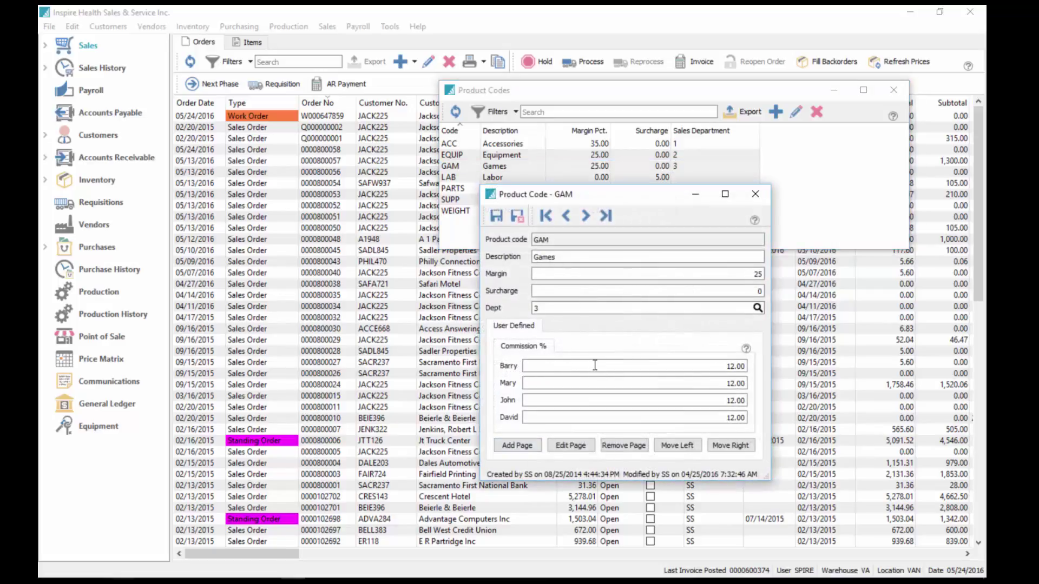
left_click(609, 382)
left_click(612, 399)
left_click(614, 417)
left_click(756, 194)
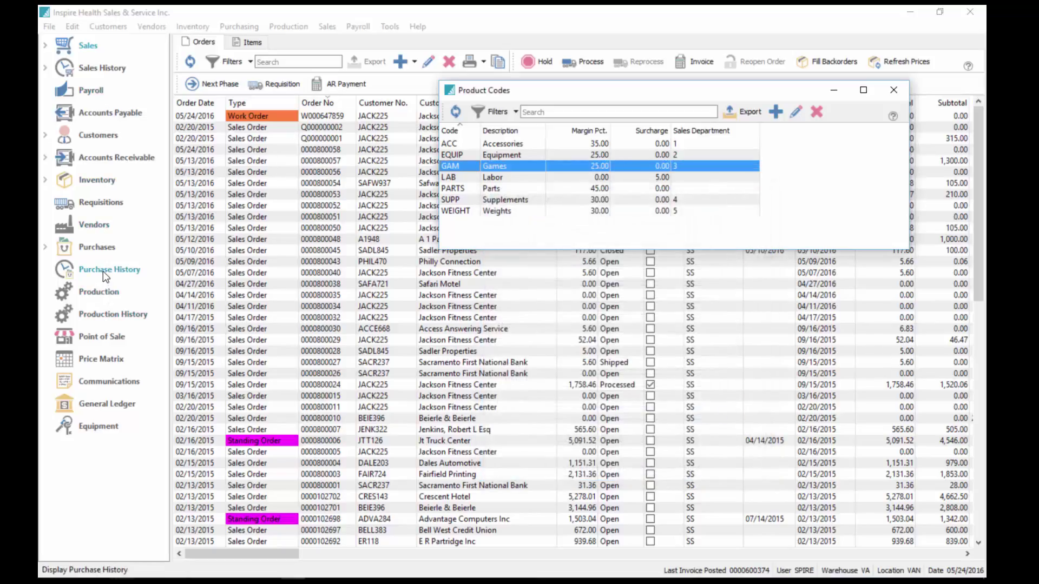
left_click(105, 296)
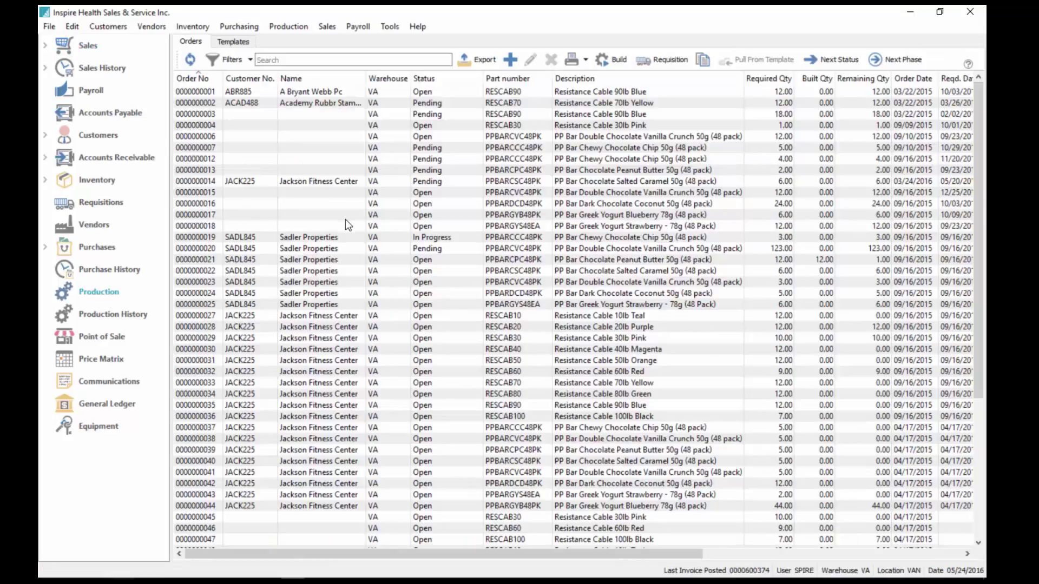
left_click(334, 259)
double_click(334, 259)
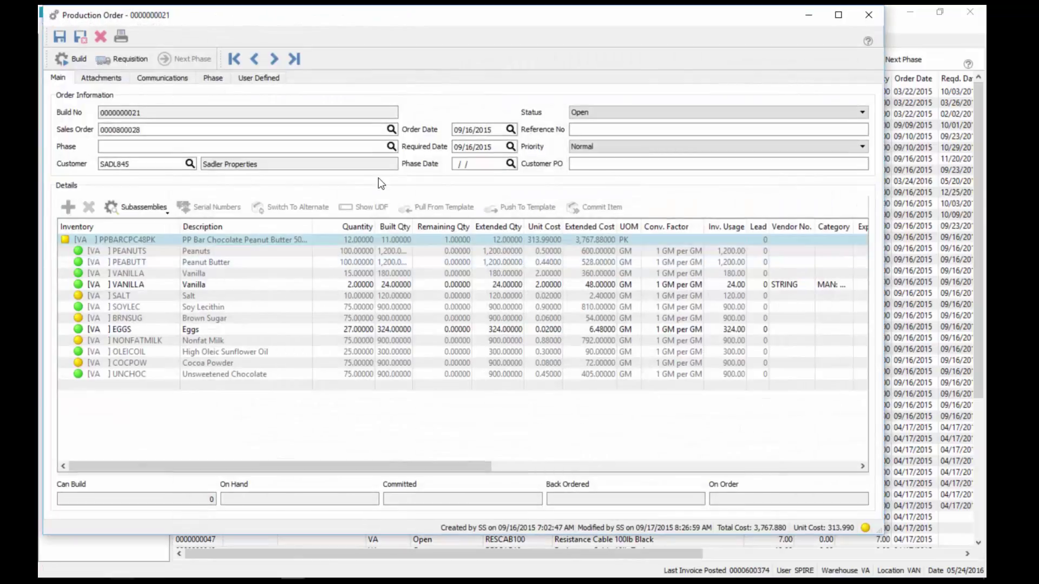
left_click(276, 79)
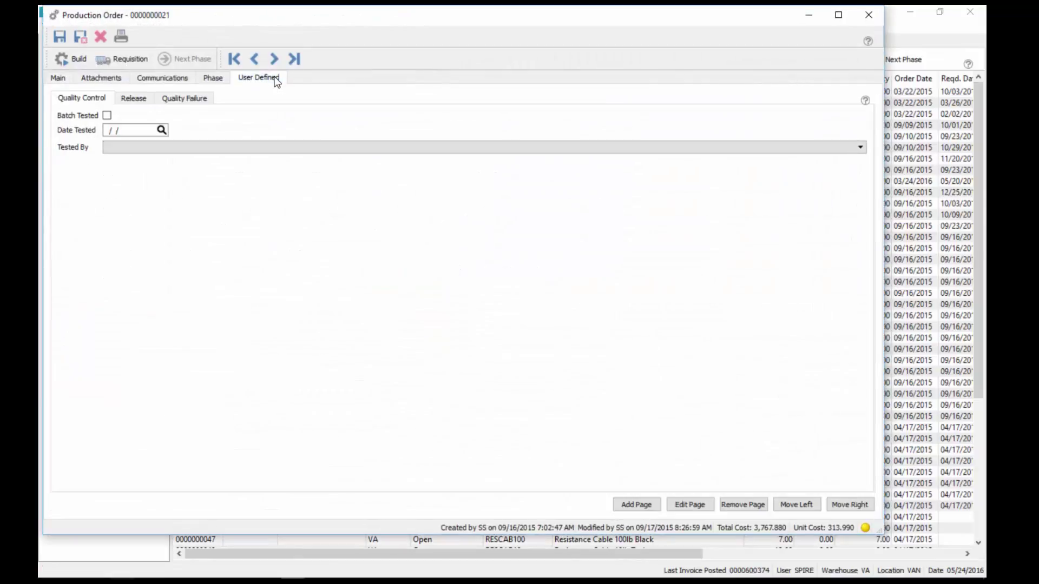
Mark the batch as tested on 05/25/2016 and choose who tested it.
left_click(110, 117)
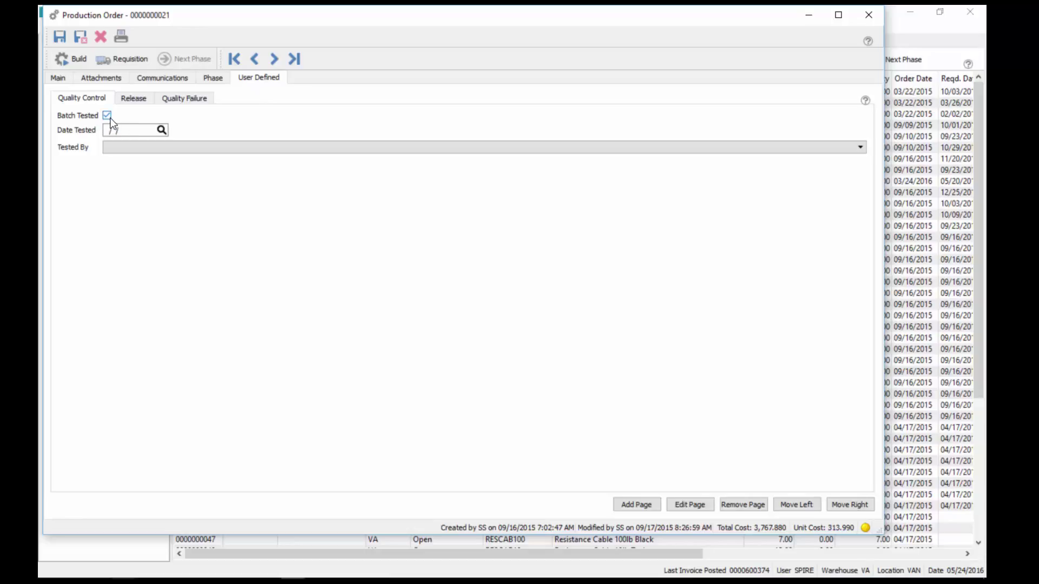
left_click(162, 131)
left_click(458, 302)
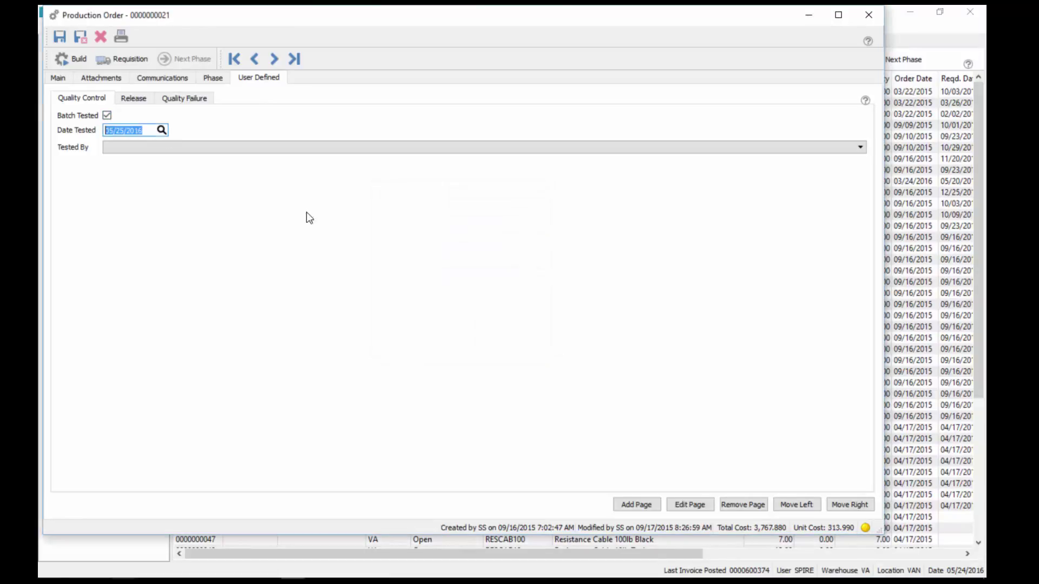
left_click(201, 148)
left_click(184, 168)
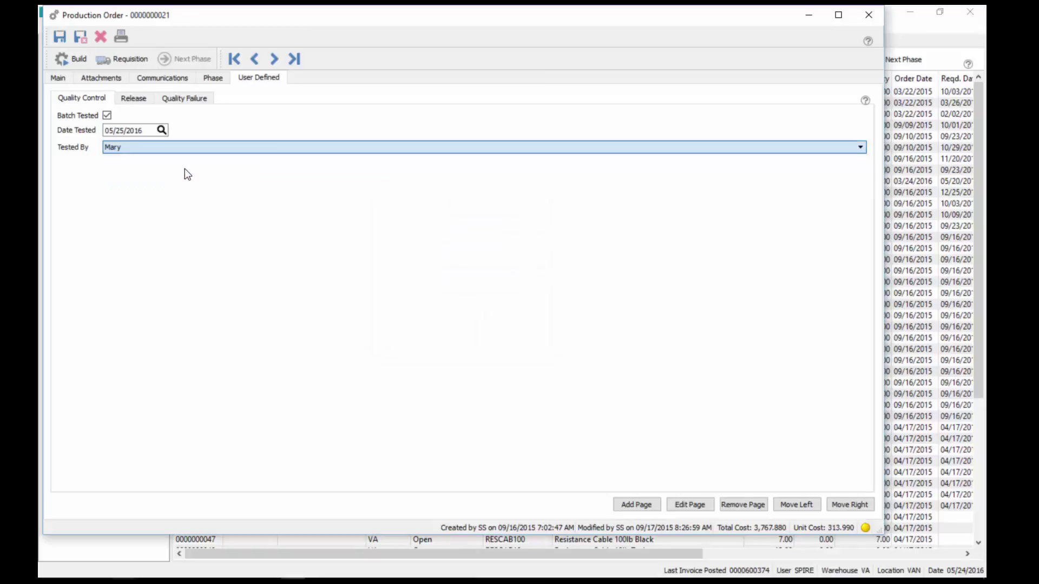
On the Release page, choose who released the batch and mark the lot number assigned.
left_click(138, 100)
left_click(150, 118)
left_click(163, 143)
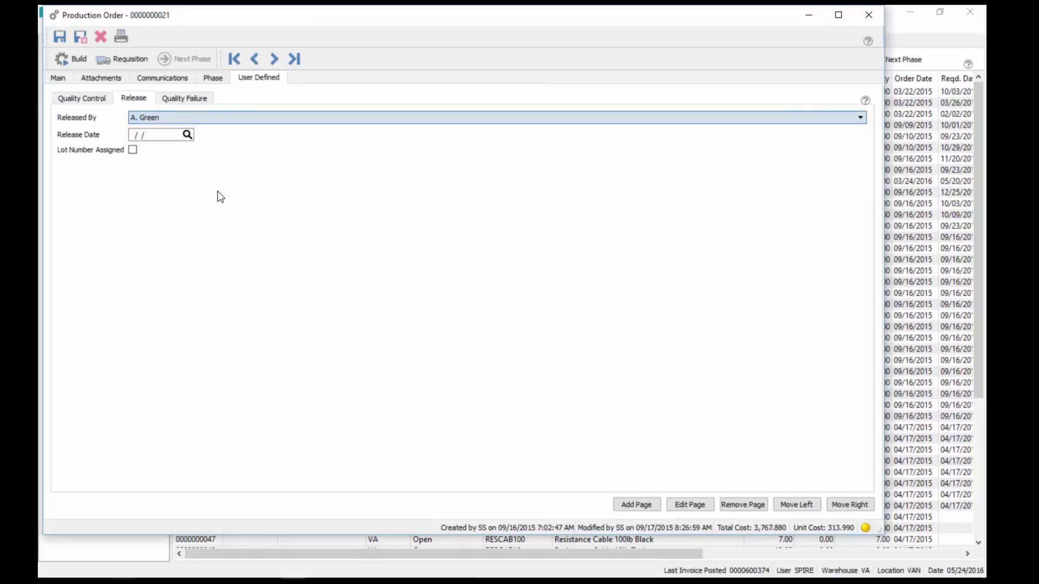
left_click(133, 149)
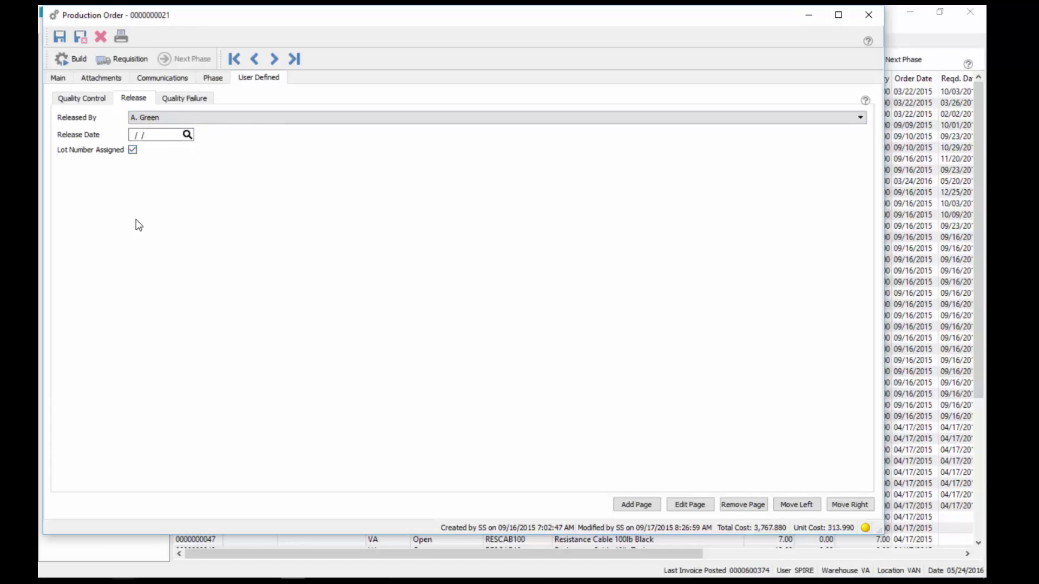
On the Quality Failure page, set ReWork to Yes, pick a QC Manager, and save and close.
left_click(190, 98)
left_click(183, 116)
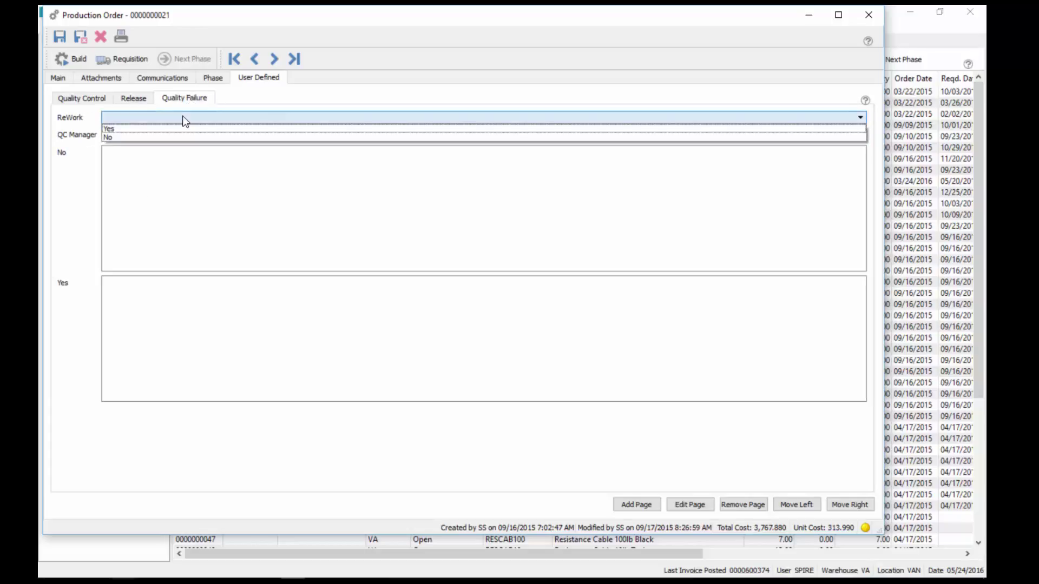
left_click(179, 129)
left_click(172, 136)
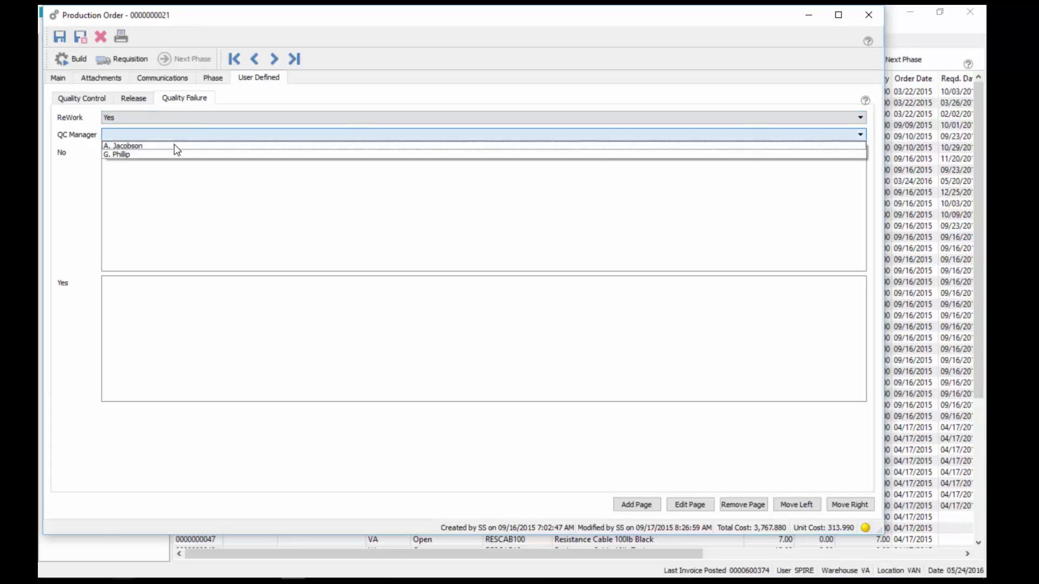
left_click(173, 144)
left_click(146, 166)
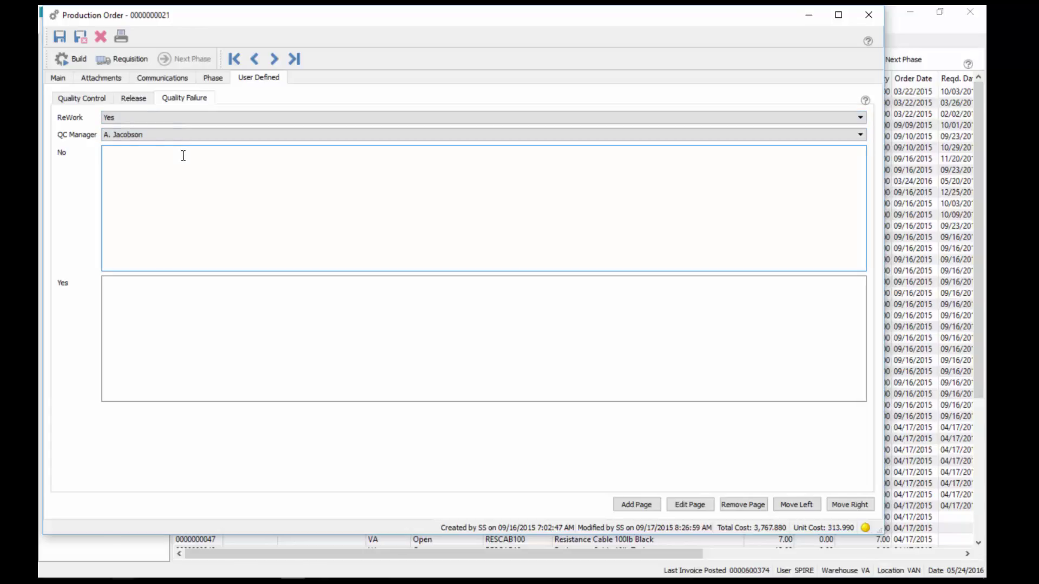
left_click(135, 290)
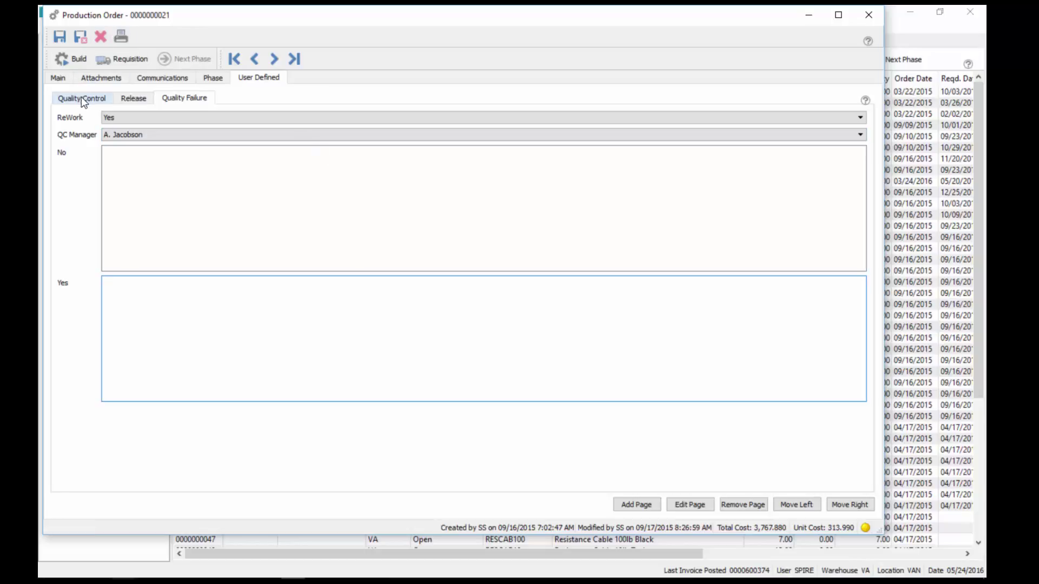
left_click(88, 35)
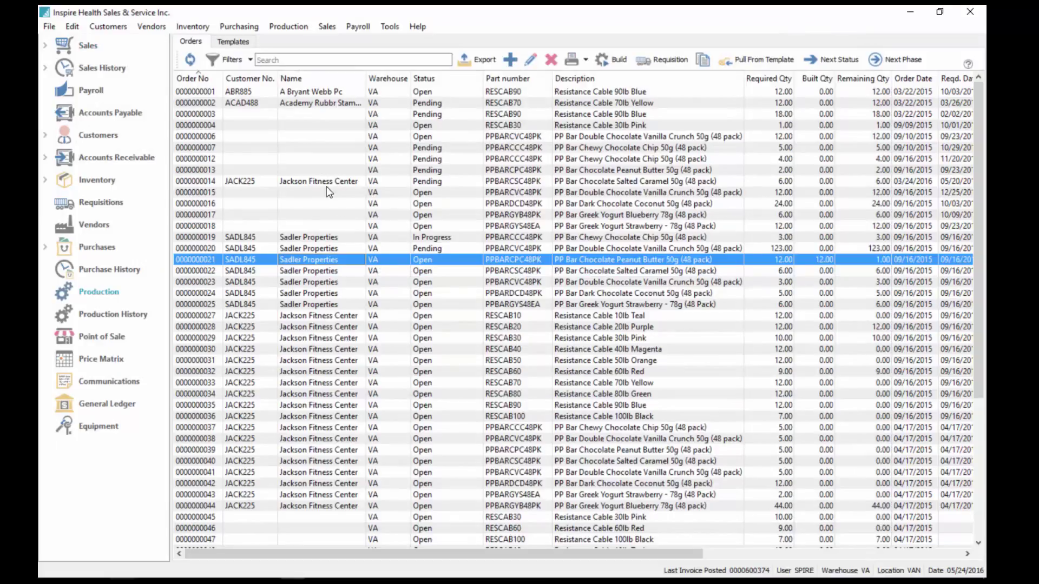
Open the Jackson Fitness Center sales order and check its User Defined tab.
left_click(89, 44)
left_click(222, 169)
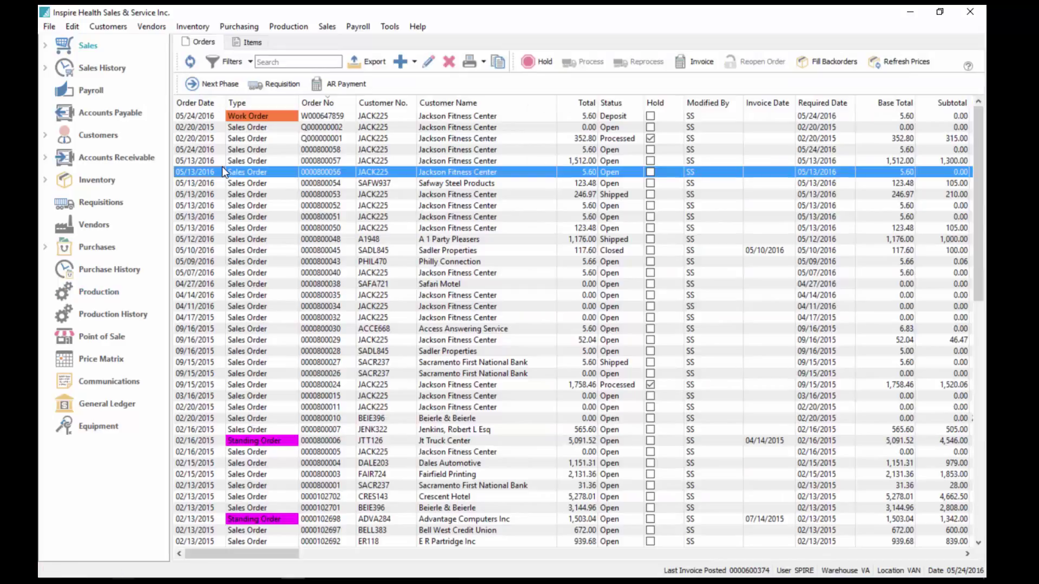
double_click(222, 166)
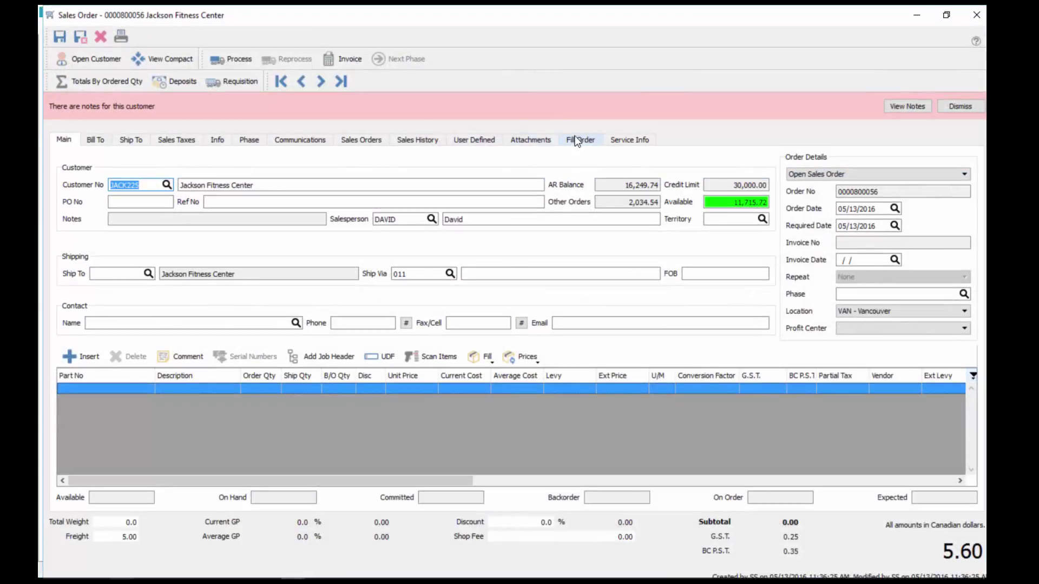
left_click(485, 142)
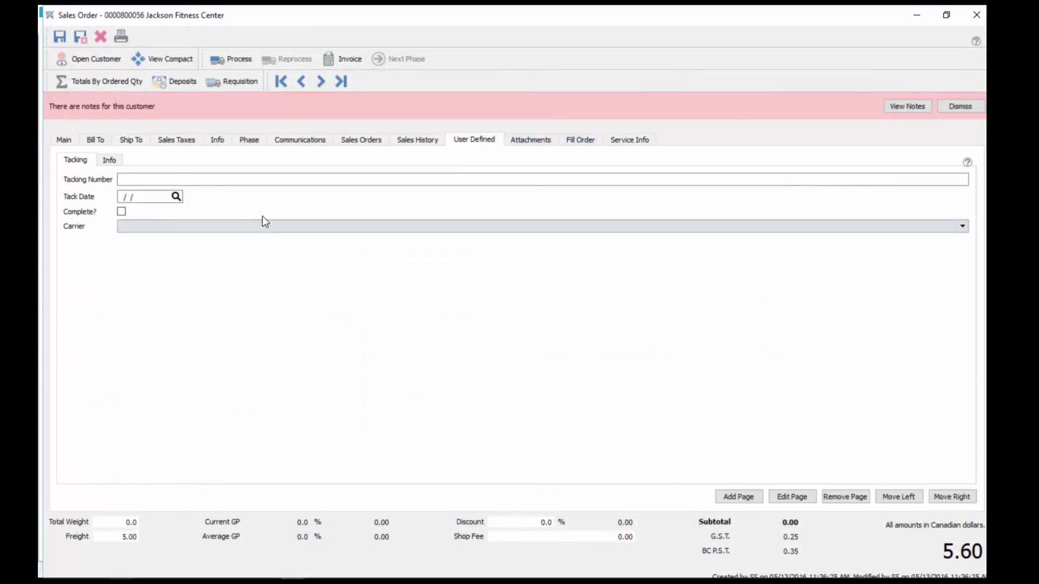
left_click(67, 141)
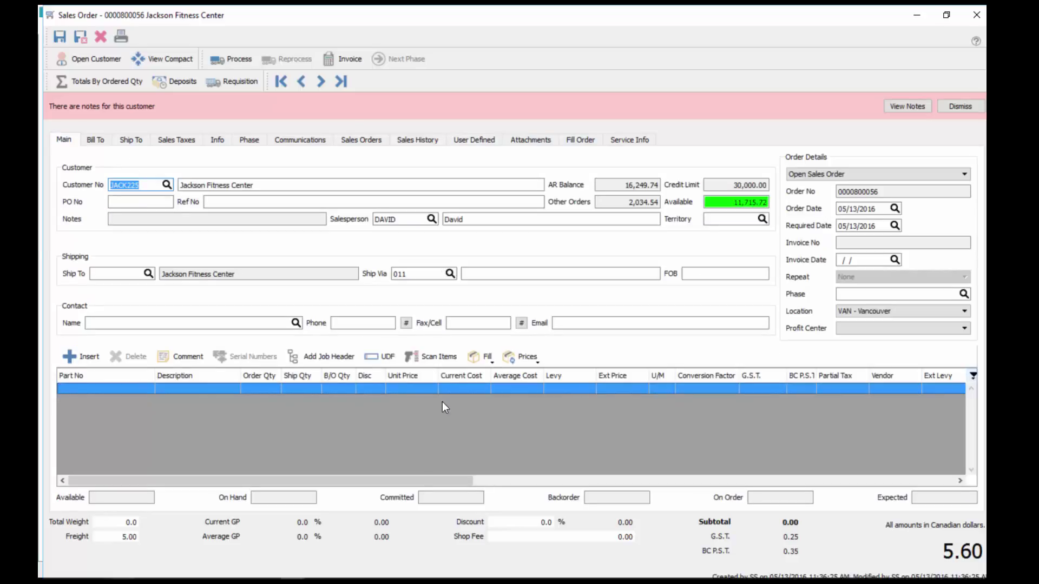
Add a Dark Chocolate (DRKCHOC) line and view its user-defined fields without changes.
left_click(466, 385)
left_click(134, 388)
type("D")
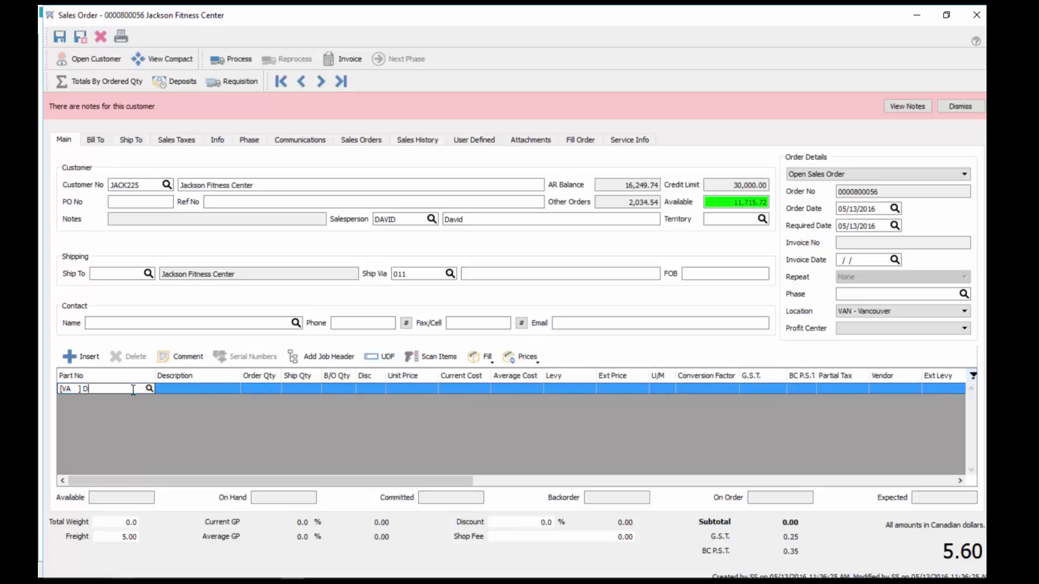
left_click(141, 402)
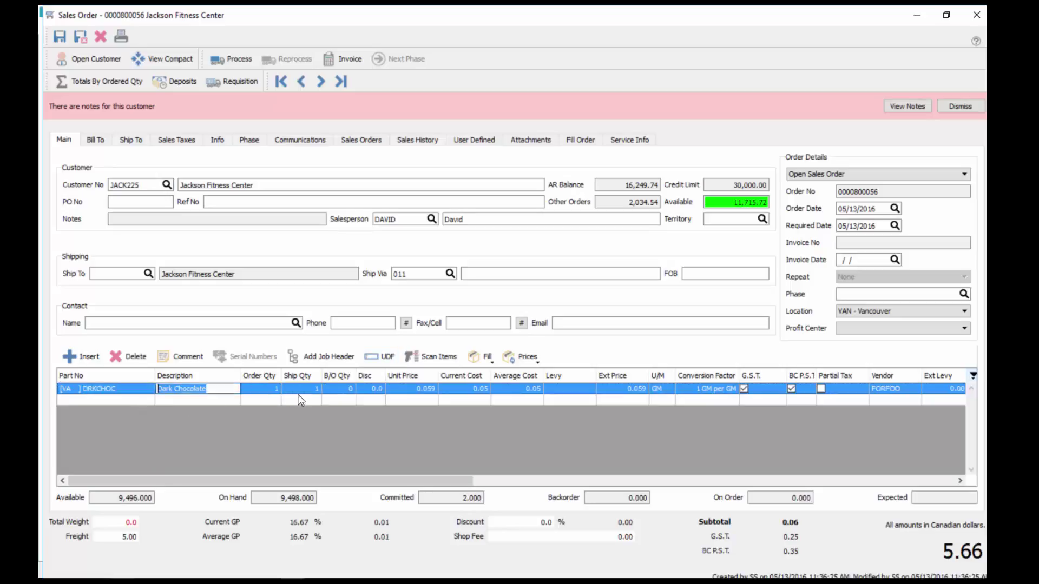
left_click(379, 361)
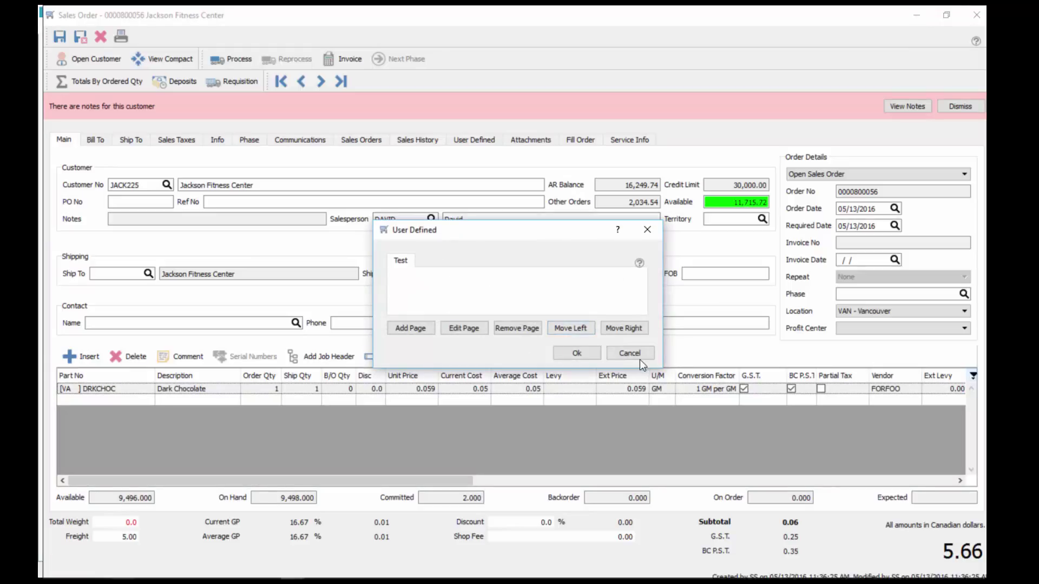
left_click(628, 353)
left_click(453, 399)
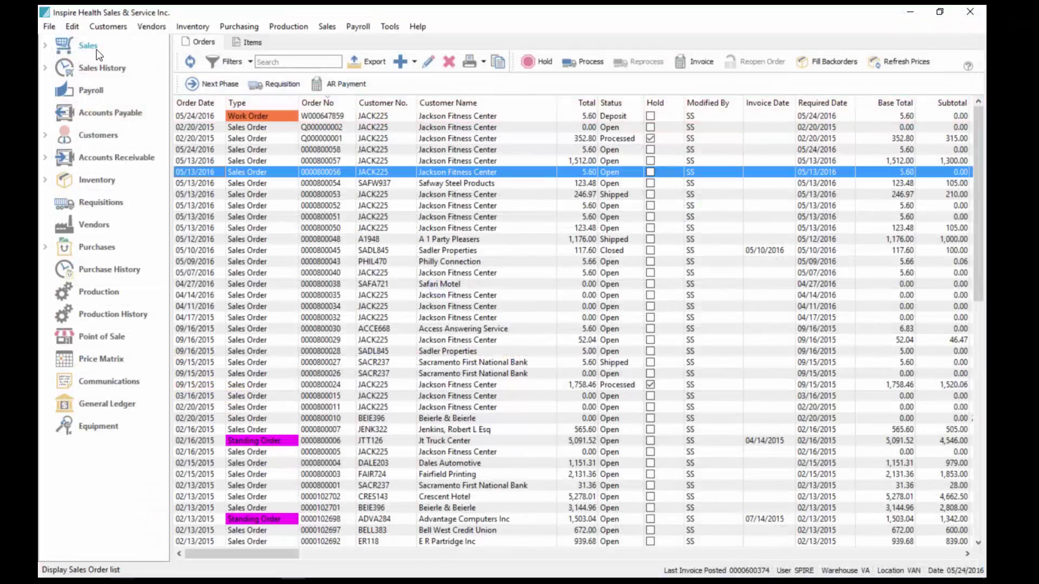
Open and close a customer record, then sort the customer list by customer number.
left_click(99, 137)
double_click(304, 120)
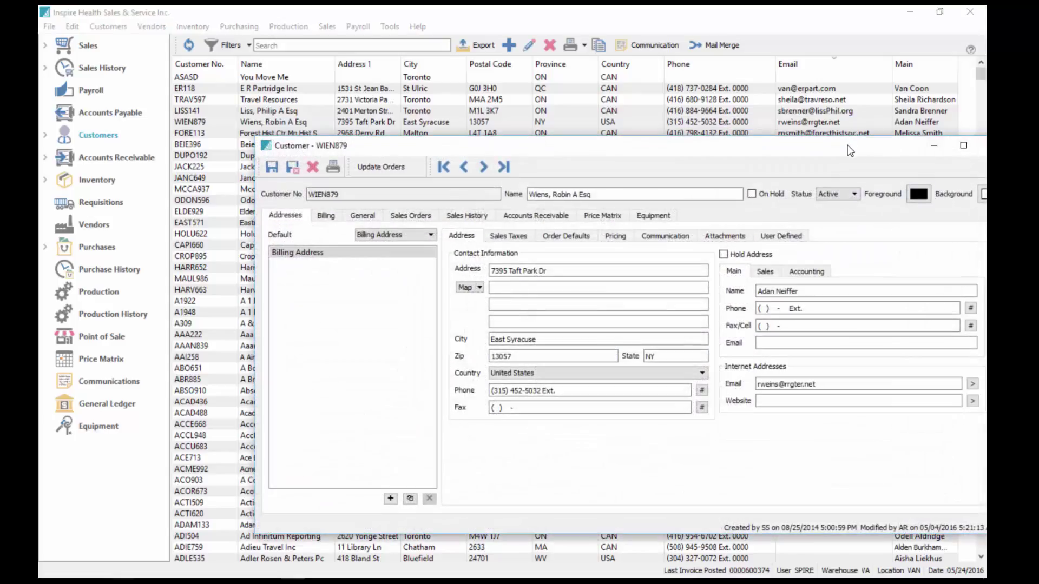
left_click_drag(848, 145, 744, 138)
left_click(885, 137)
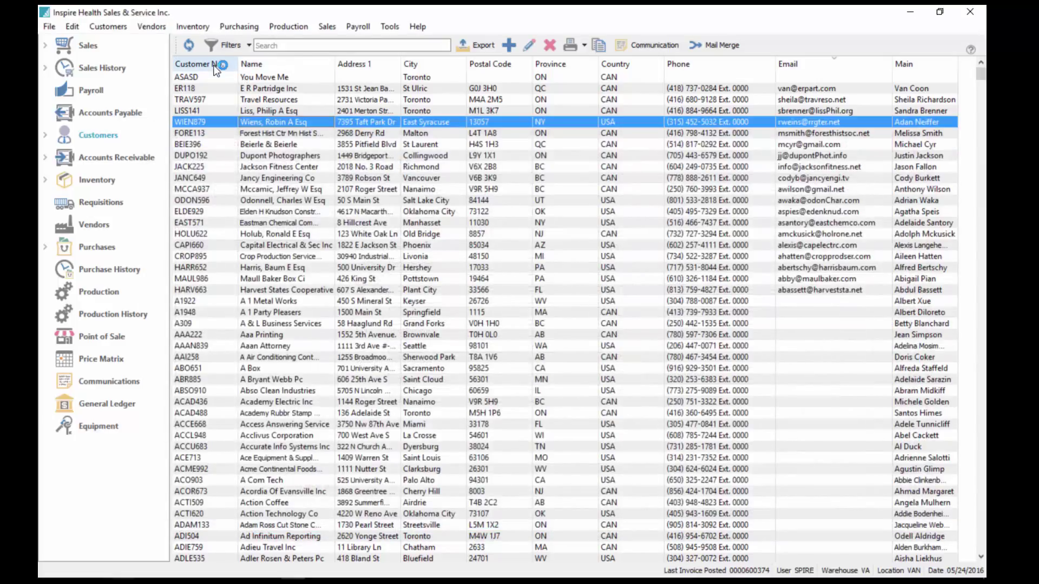
left_click(197, 63)
left_click(215, 95)
Compare Jackson Fitness Center's Billing and TORONTO address user-defined fields (qq, ss), then close.
type("jac")
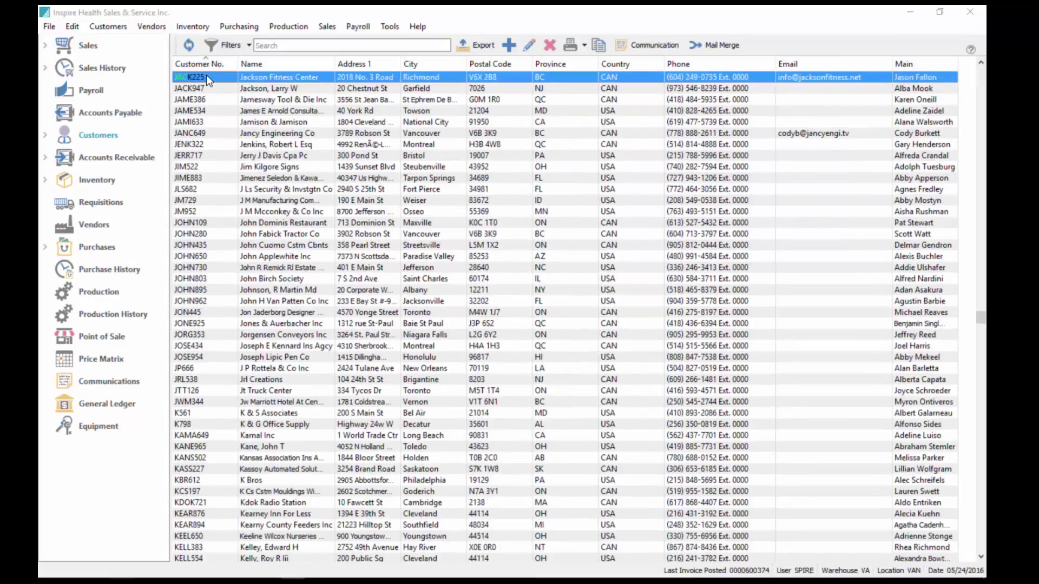
double_click(206, 74)
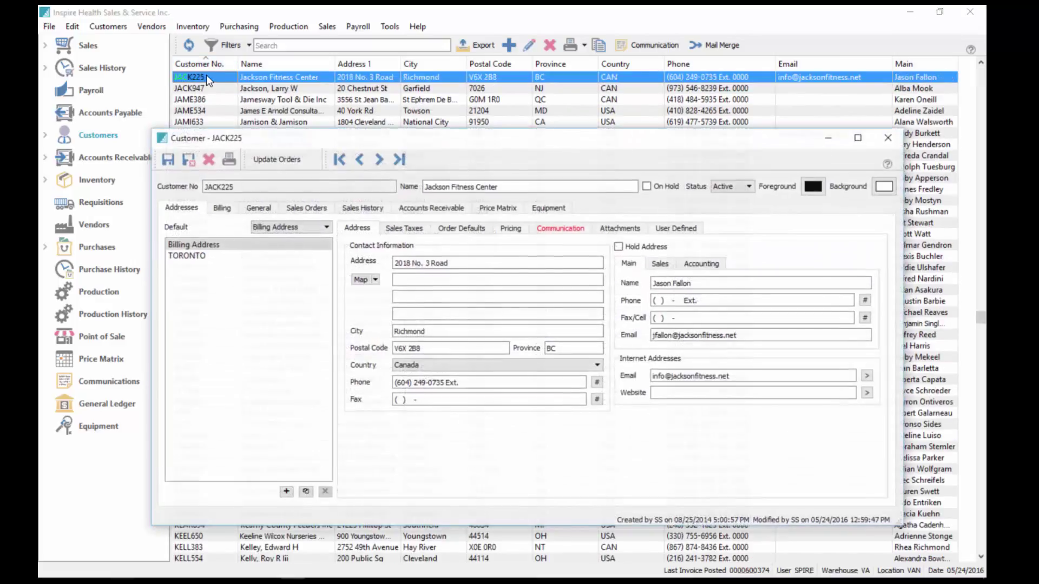
left_click(222, 242)
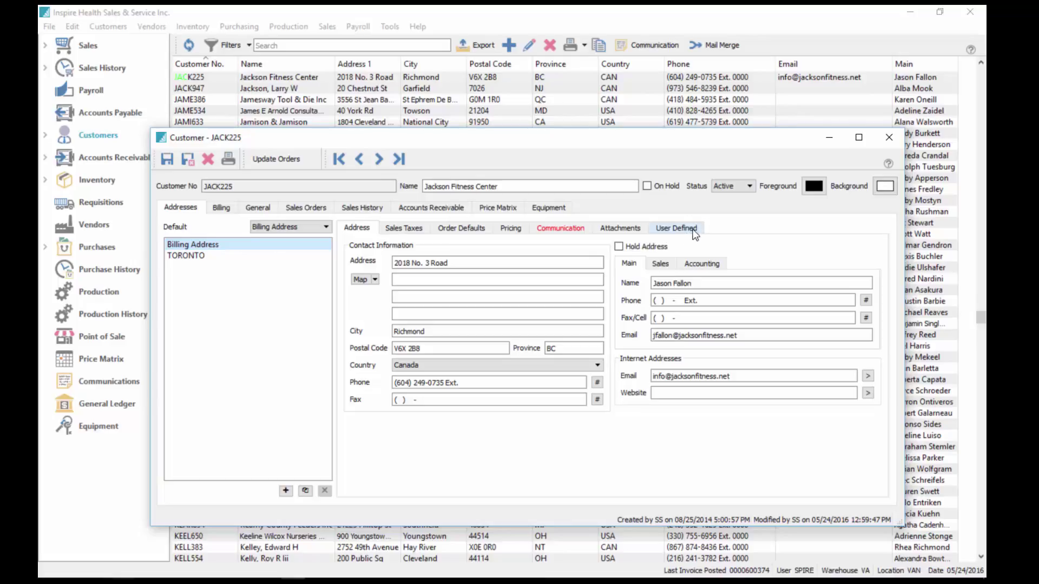
left_click(671, 229)
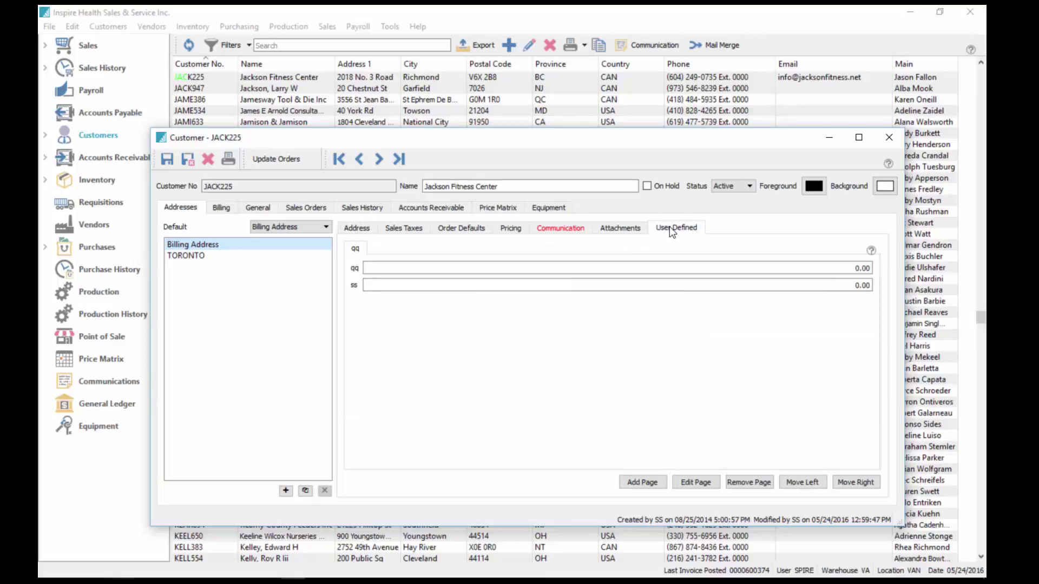
left_click(198, 259)
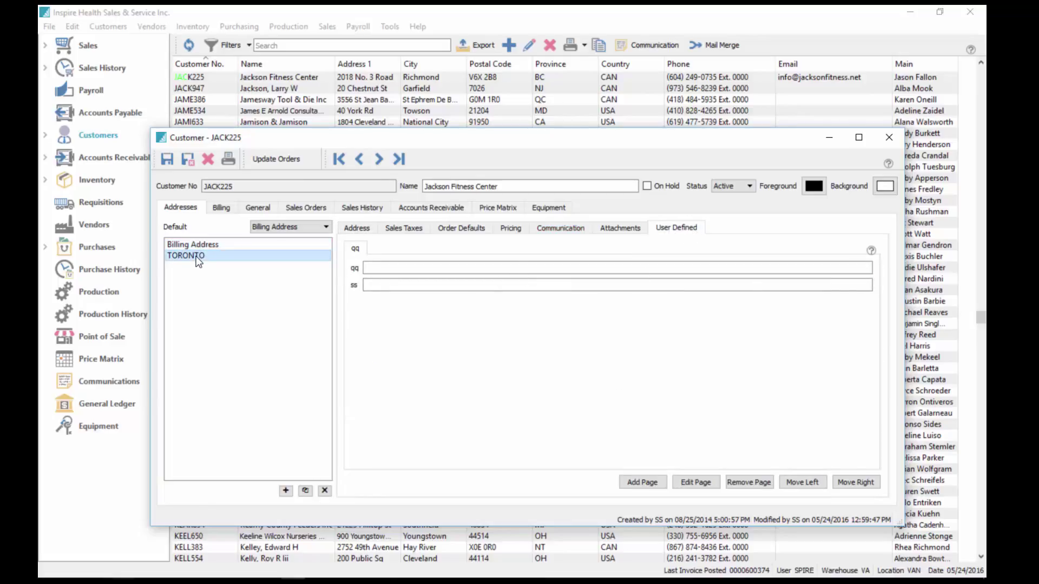
left_click(200, 245)
left_click(199, 257)
left_click(200, 247)
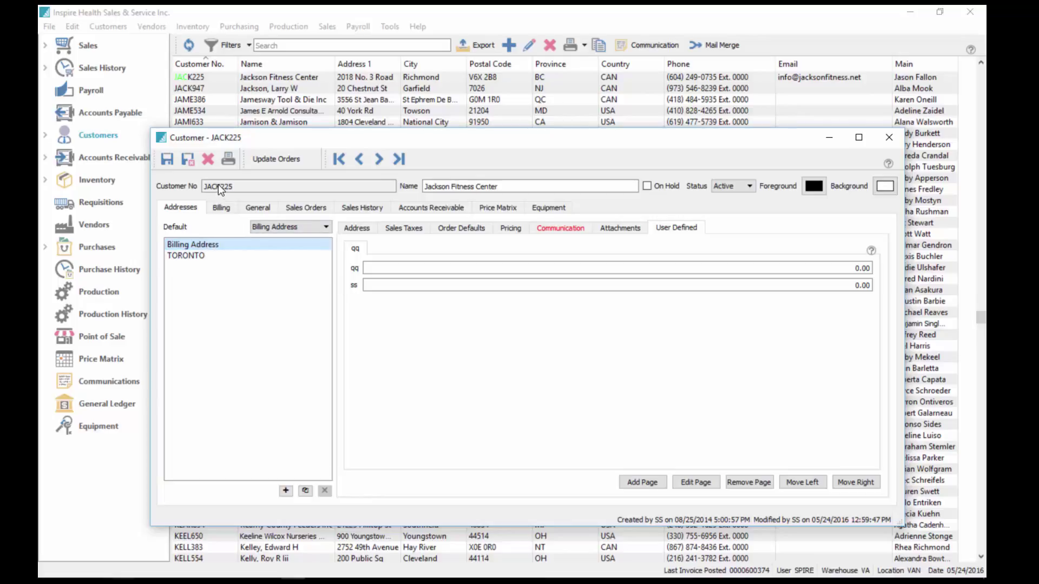
left_click(890, 138)
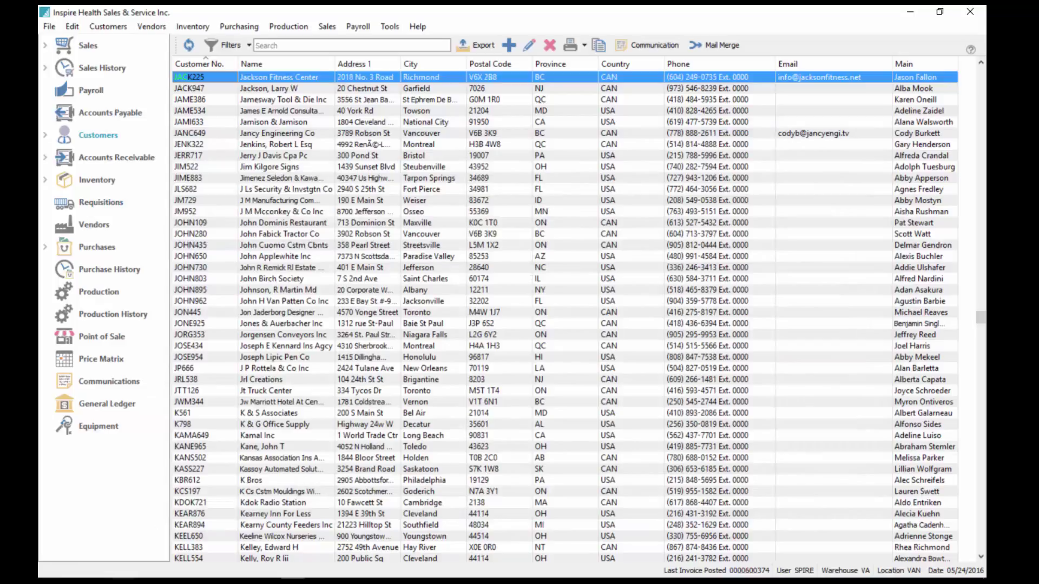
Open the ARC-102 Air Rower item, view its Food Info and Preparation Info pages, then close.
left_click(113, 180)
left_click(333, 159)
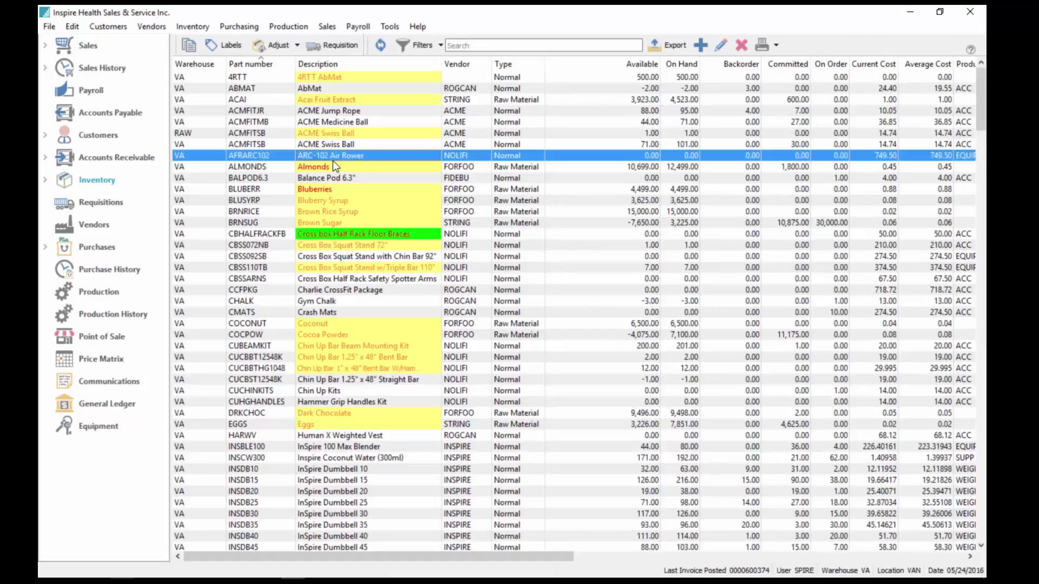
double_click(333, 161)
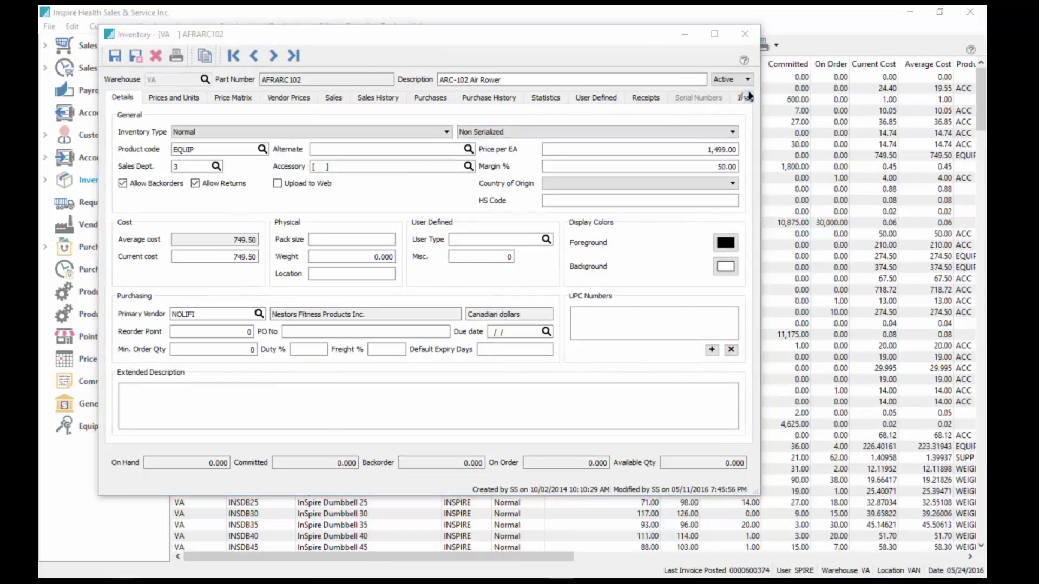
left_click(751, 97)
left_click(752, 97)
left_click(751, 98)
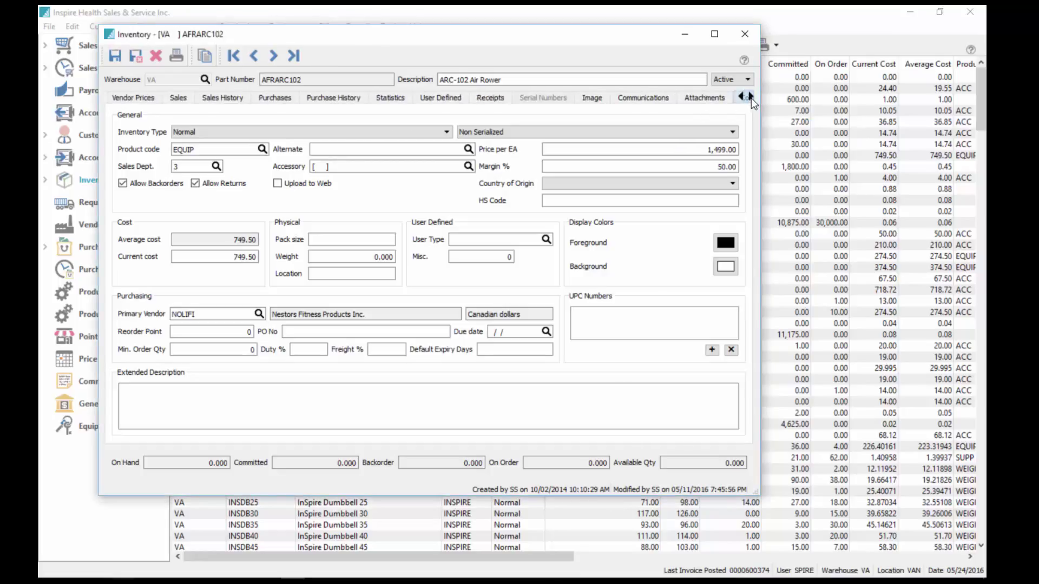
left_click(458, 98)
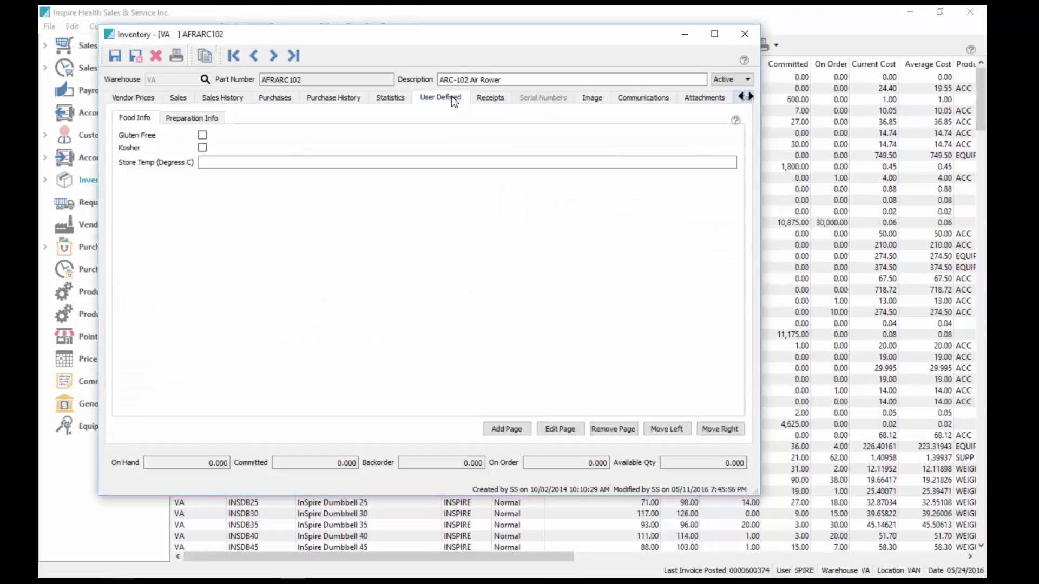
left_click(187, 120)
left_click(138, 117)
left_click(138, 53)
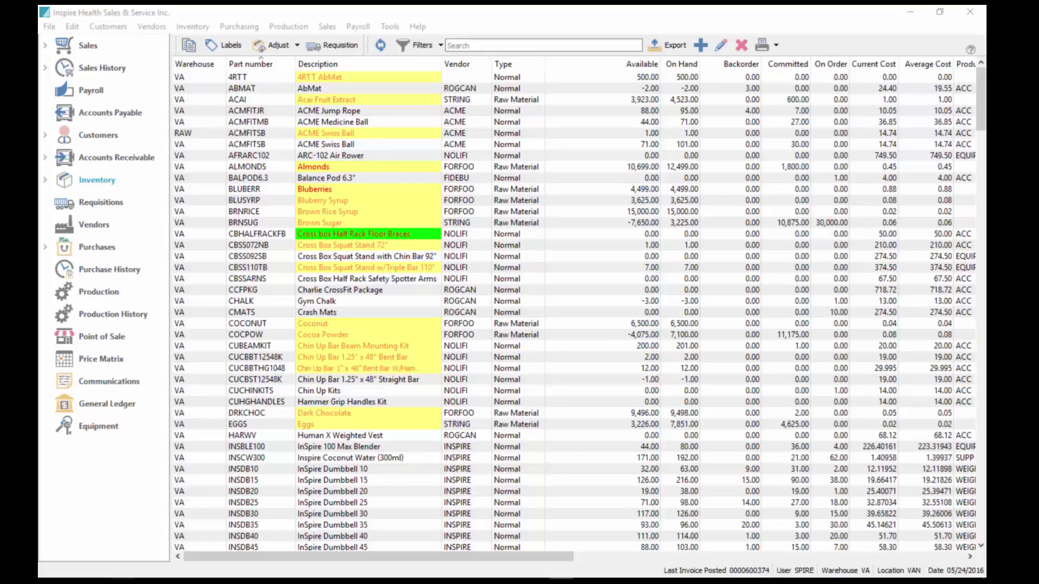
Open the ACME Swiss Ball item's user-defined fields.
left_click(300, 150)
double_click(298, 145)
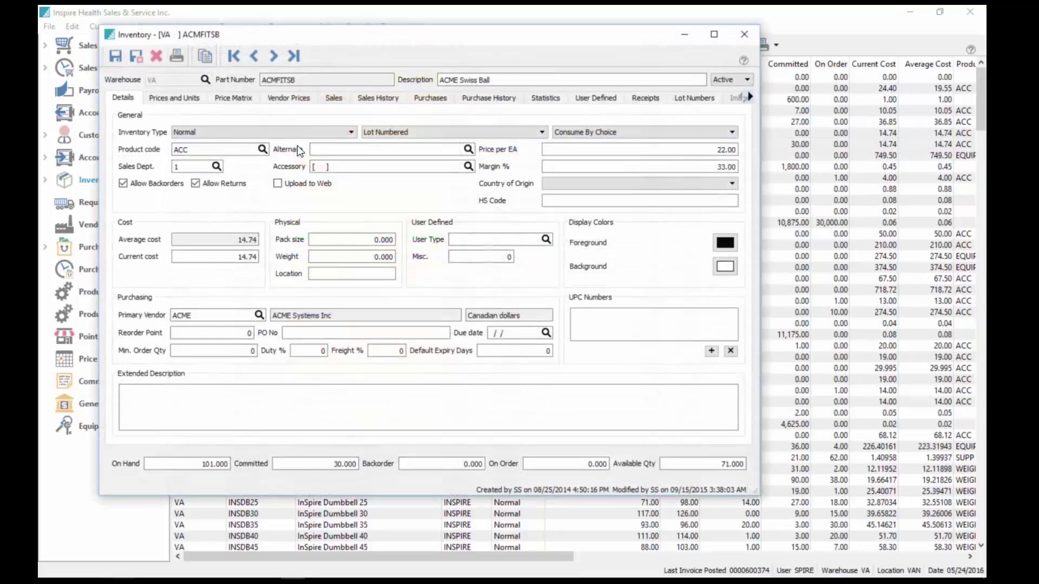
left_click(750, 97)
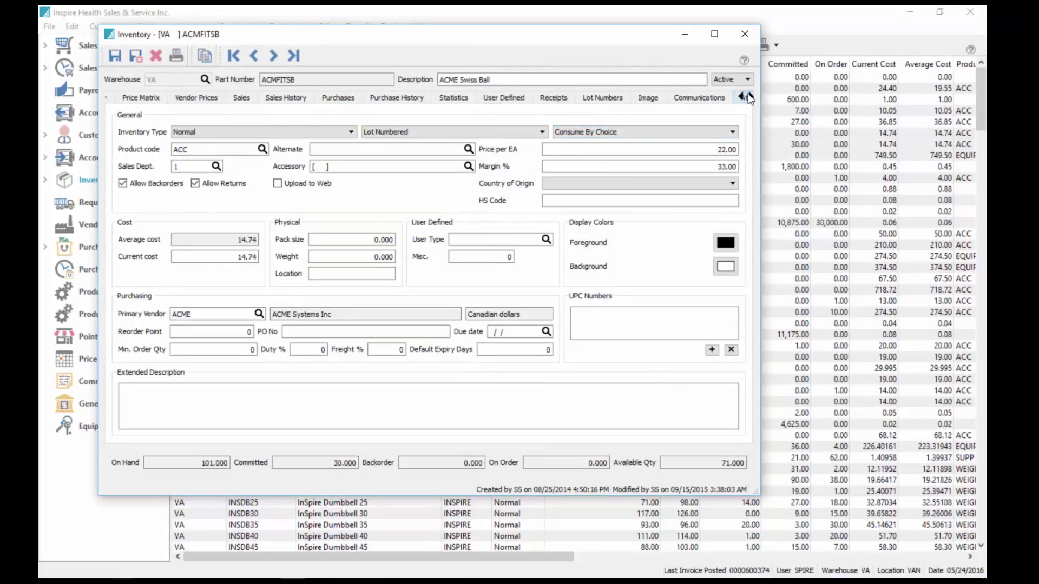
left_click(750, 97)
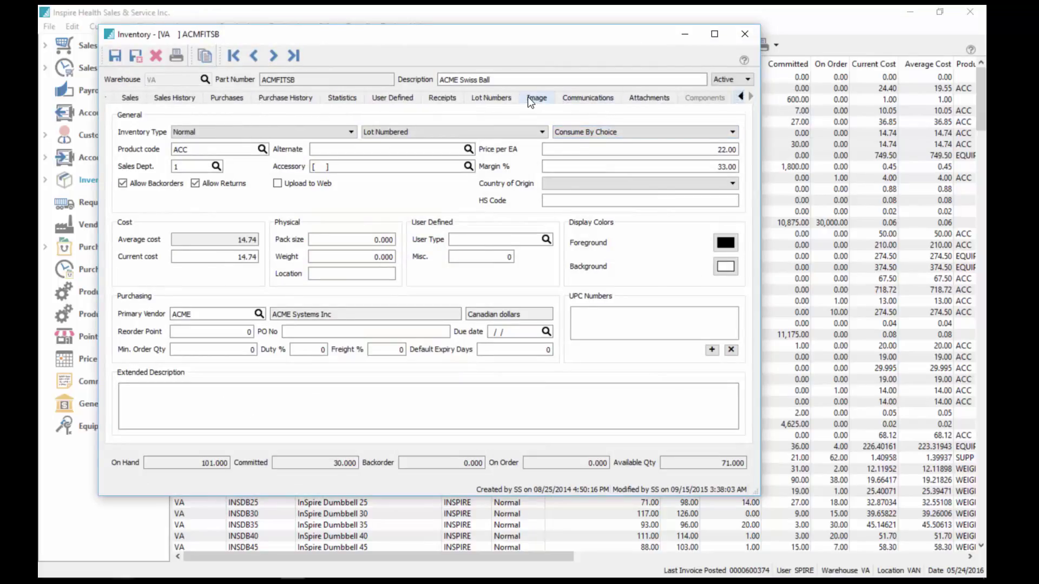
left_click(401, 98)
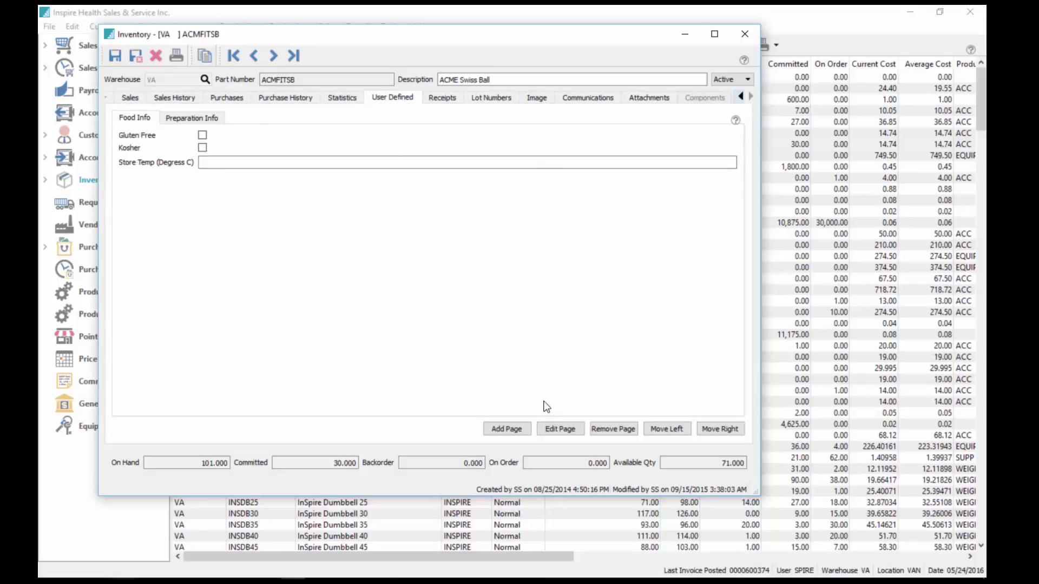
Relabel the Food Info page's Kosher field as 'Kosher*' to mark it required.
left_click(557, 427)
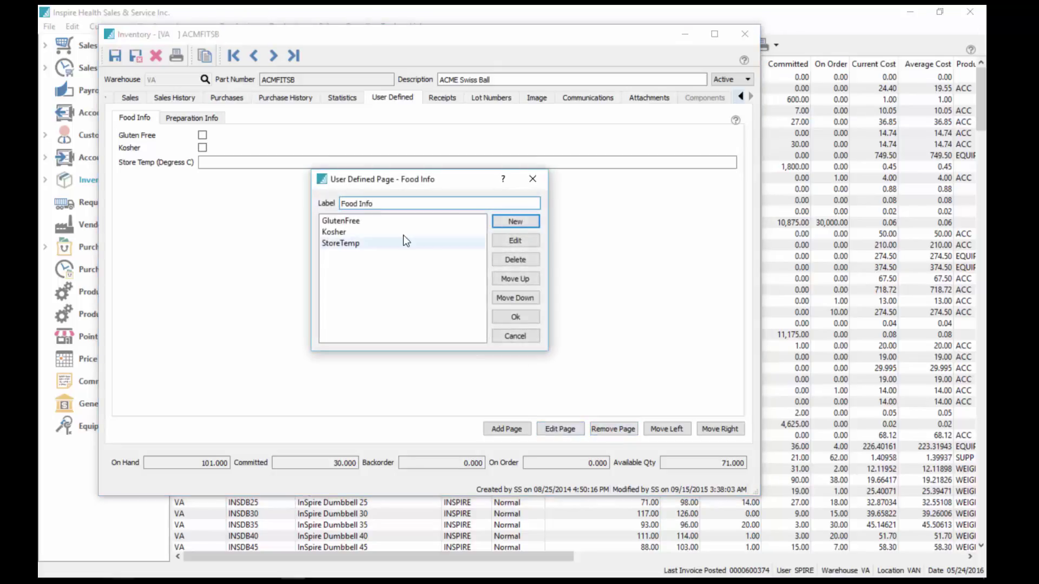
left_click(346, 231)
left_click(505, 241)
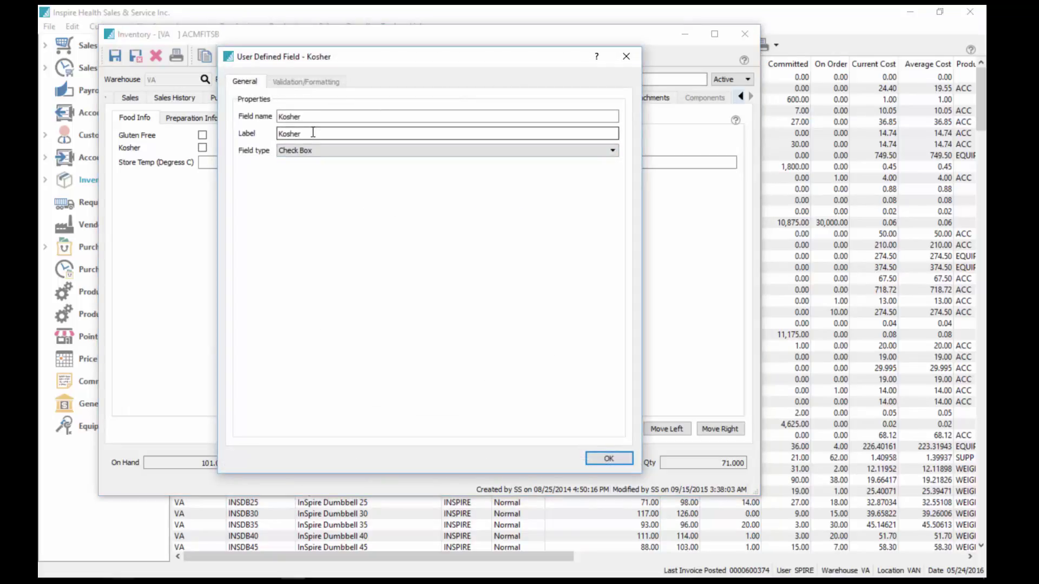
type("*")
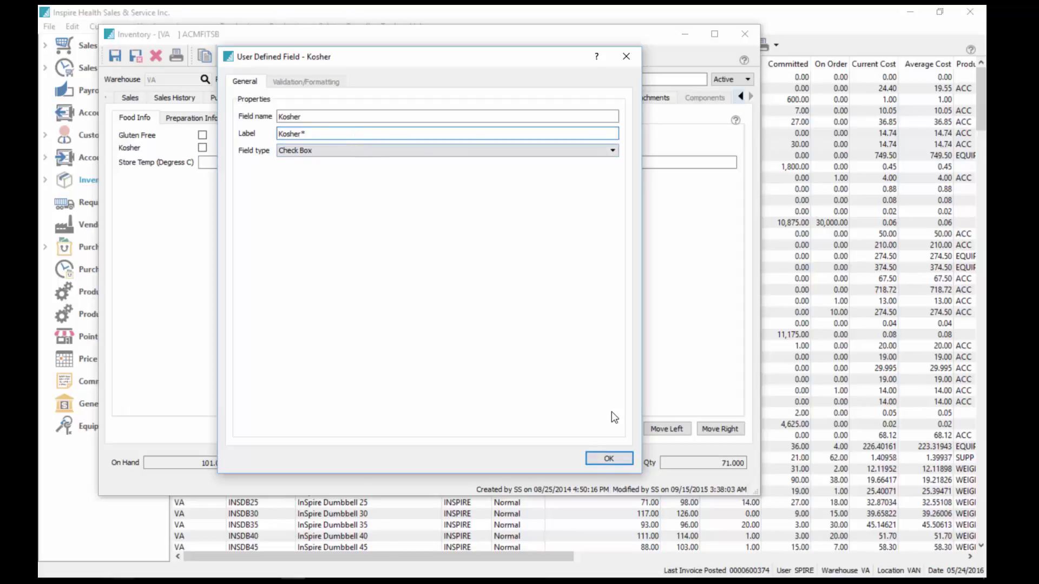
left_click(607, 459)
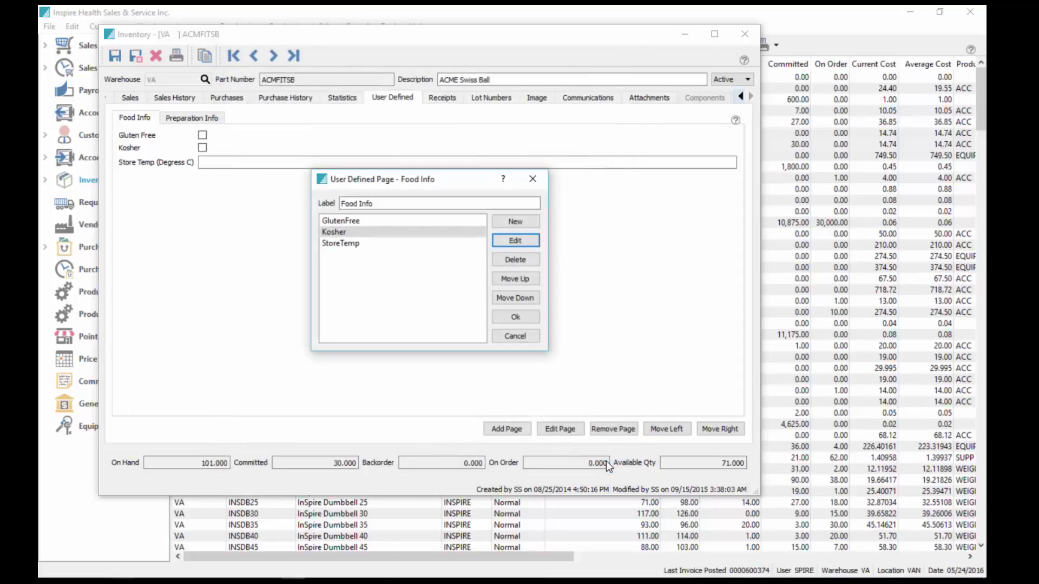
left_click(517, 319)
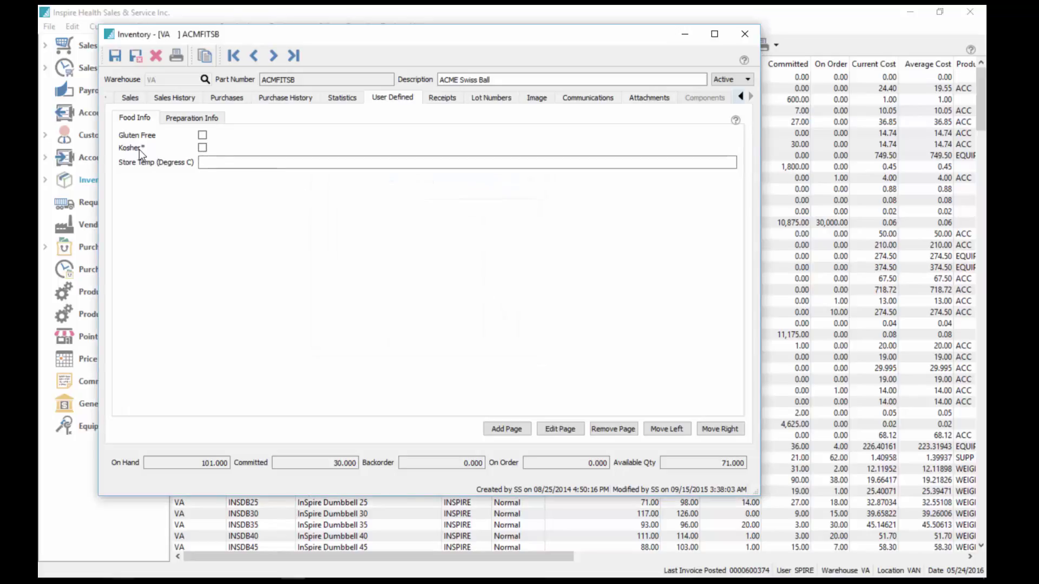
Attempt a save, dismiss the required-field warning, and tick Kosher.
left_click(115, 57)
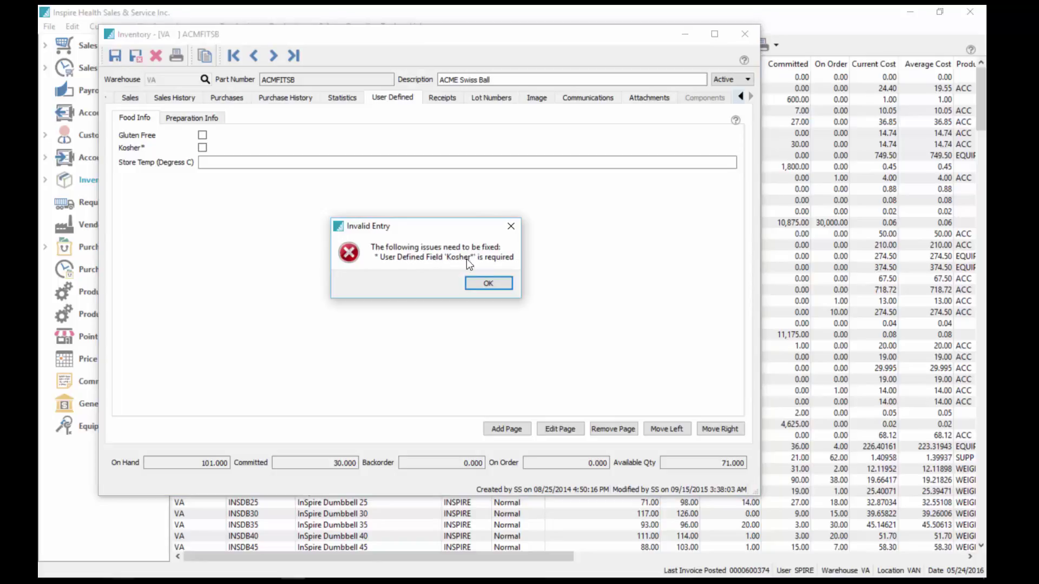
left_click(490, 283)
left_click(203, 148)
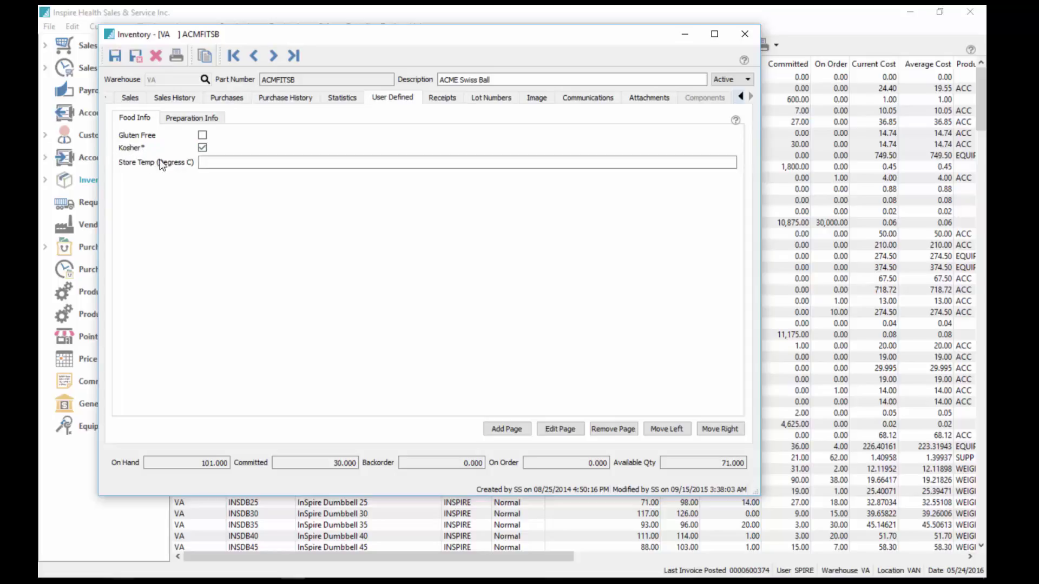
Remove the asterisk from the Kosher field's label on the Food Info page.
left_click(218, 164)
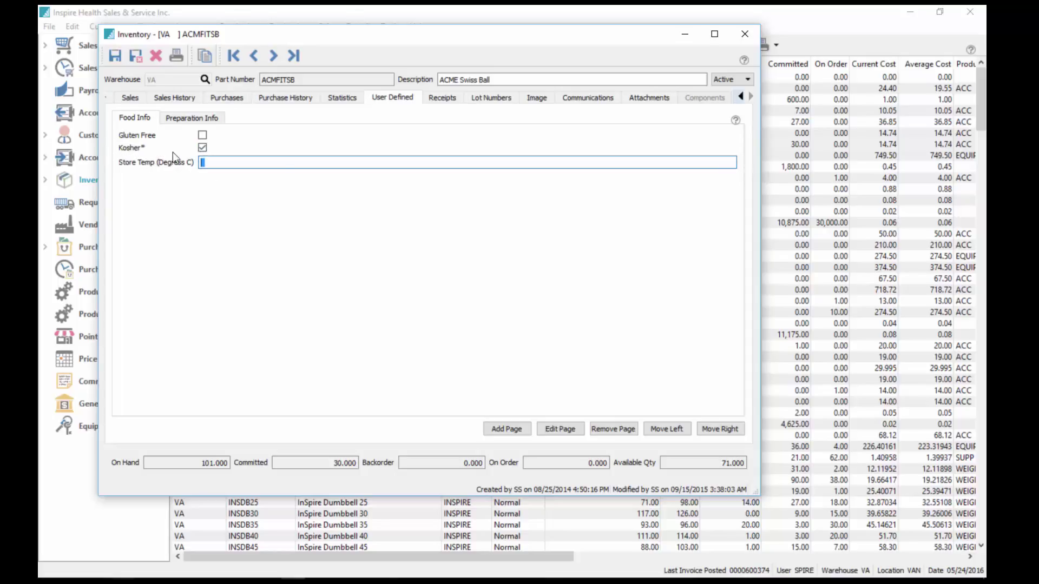
left_click(561, 423)
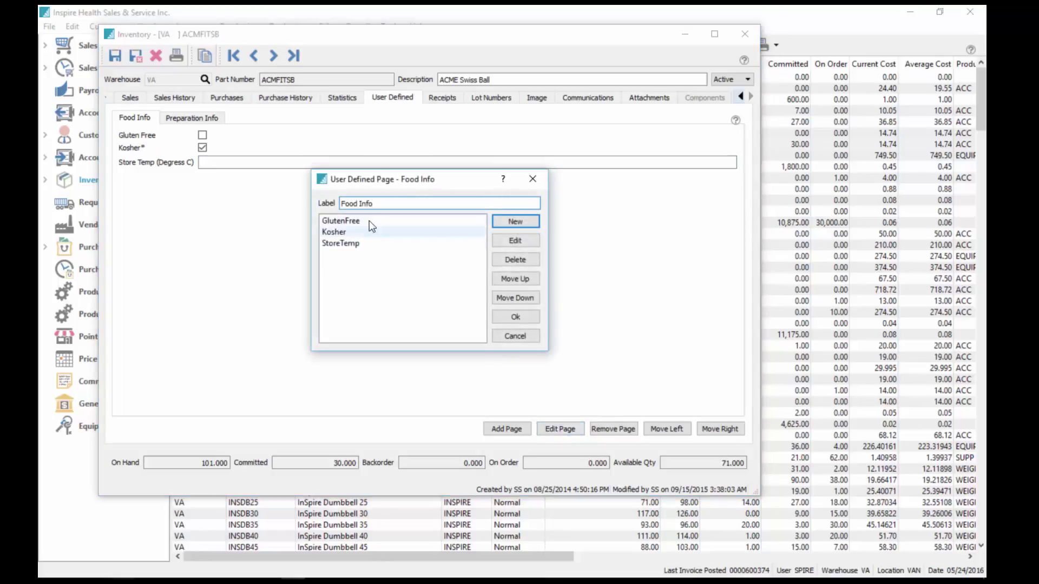
left_click(363, 232)
left_click(520, 242)
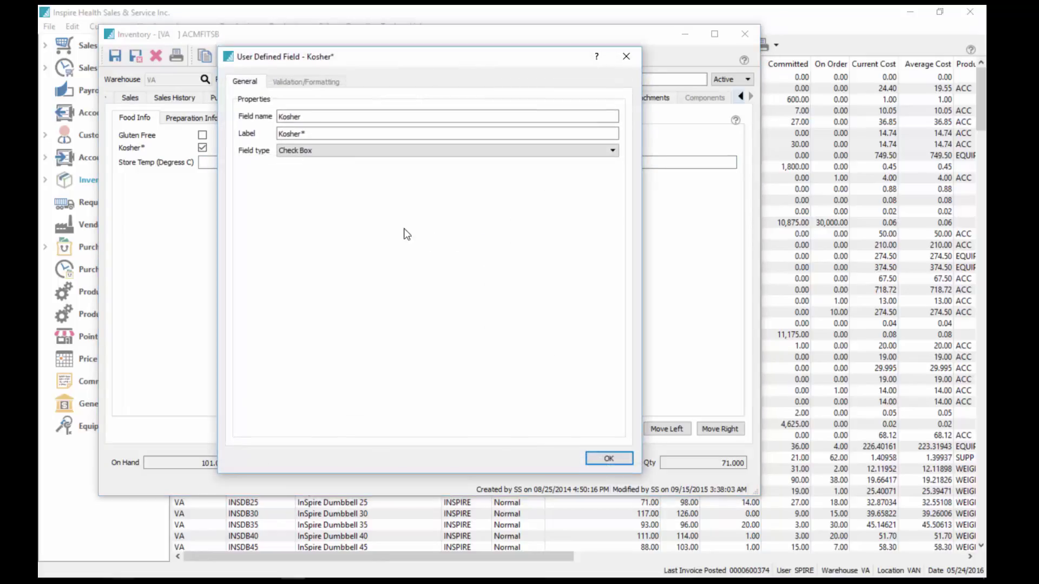
left_click(325, 133)
key("BackSpace")
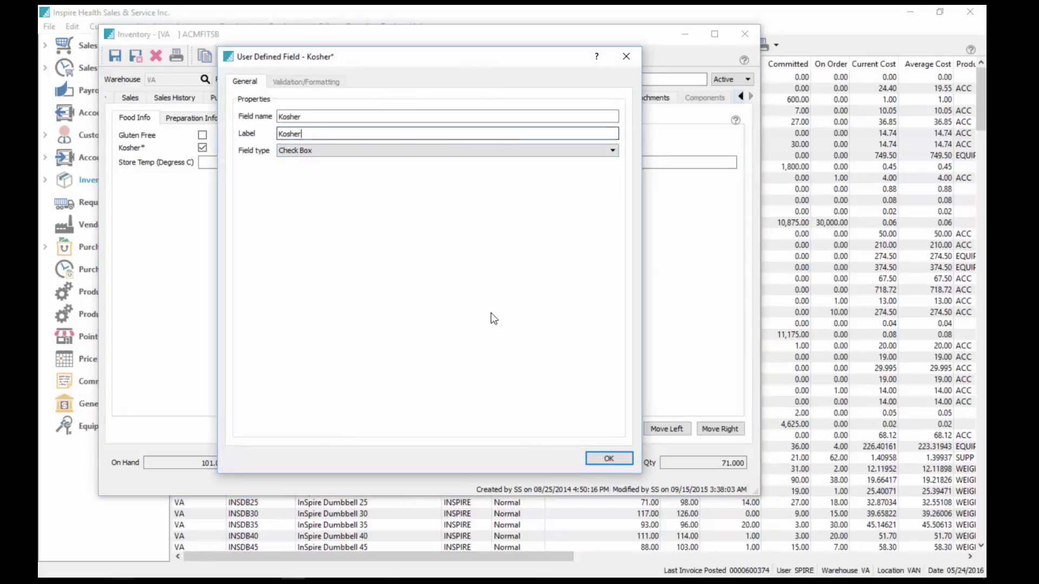
left_click(609, 457)
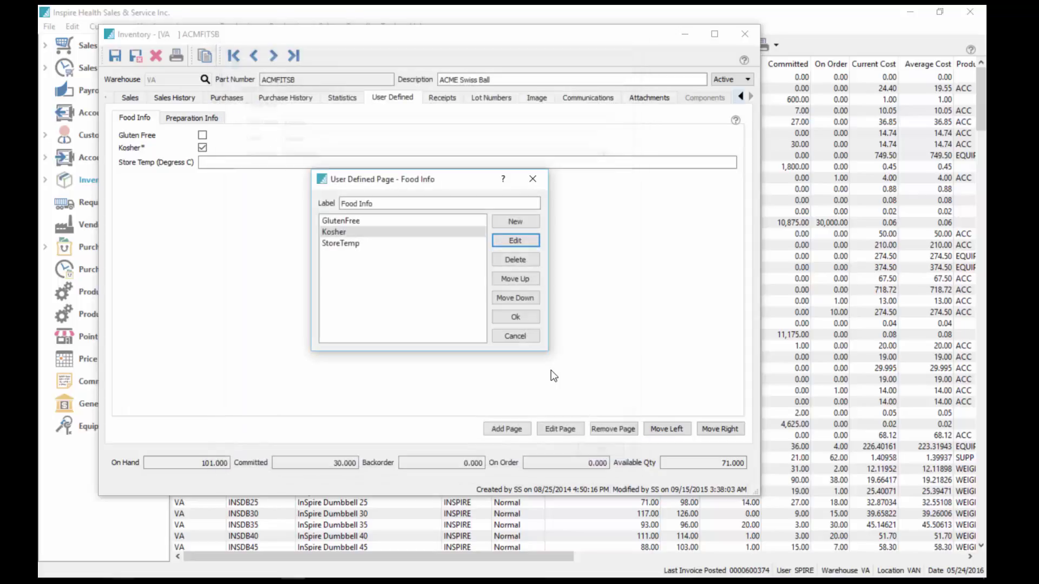
Add an asterisk to the Store Temp label, making 'Store Temp (Degress C)*' required.
left_click(332, 243)
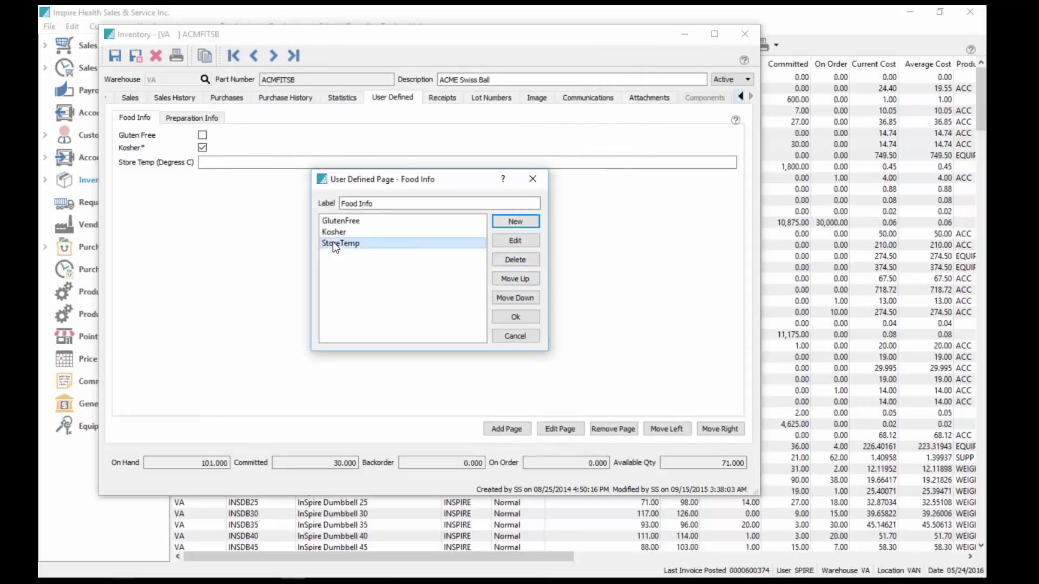
left_click(513, 240)
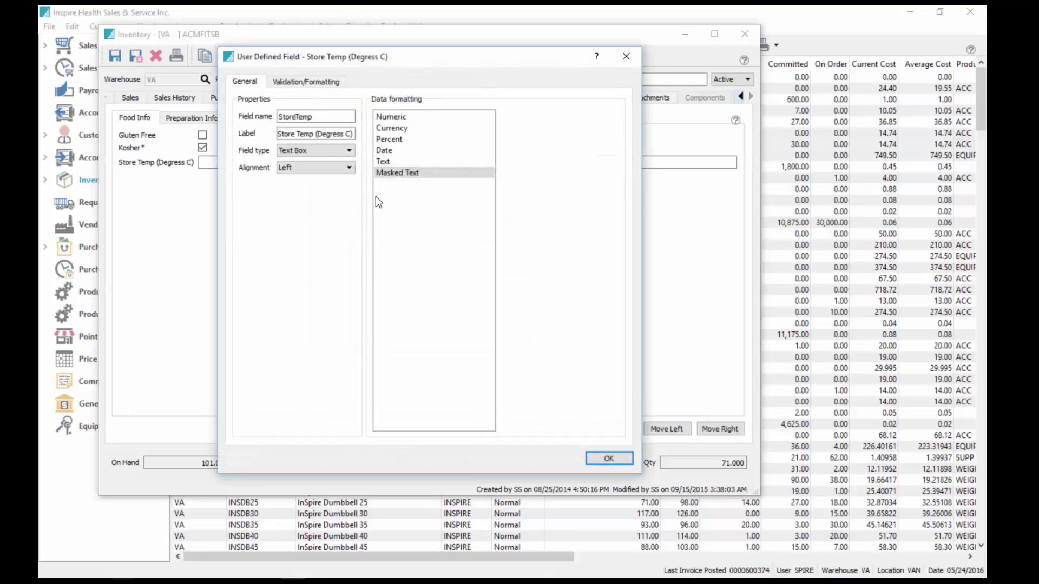
left_click(355, 135)
type("*")
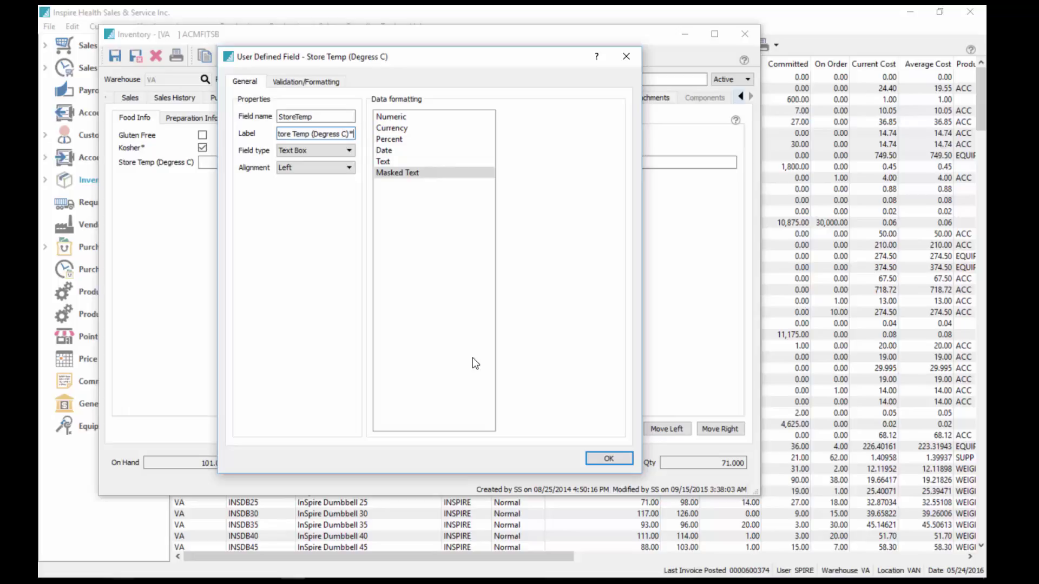
left_click(607, 461)
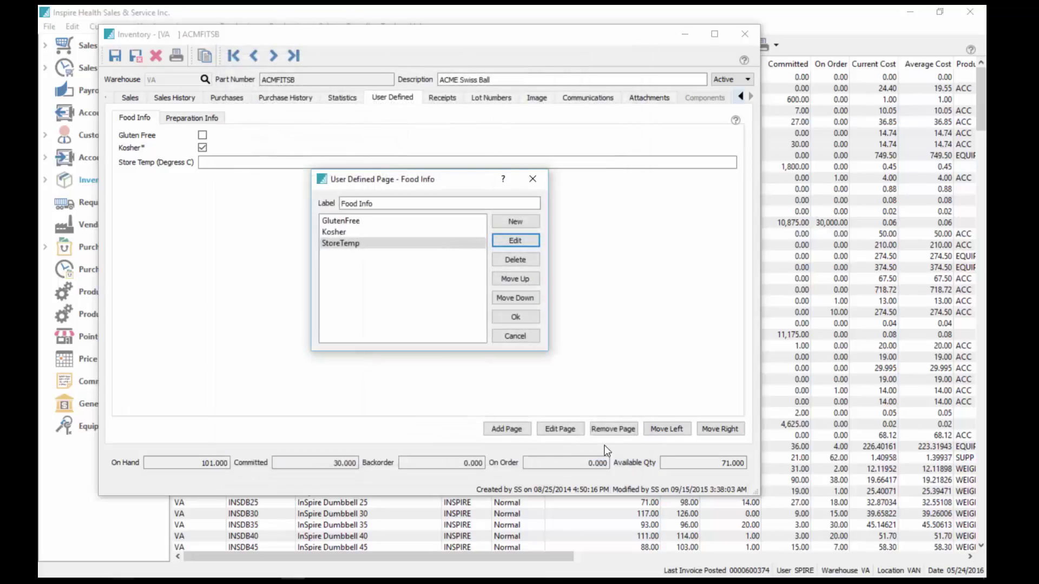
left_click(515, 317)
Attempt a save, dismiss the required-field warning, and enter 12 in Store Temp.
left_click(227, 165)
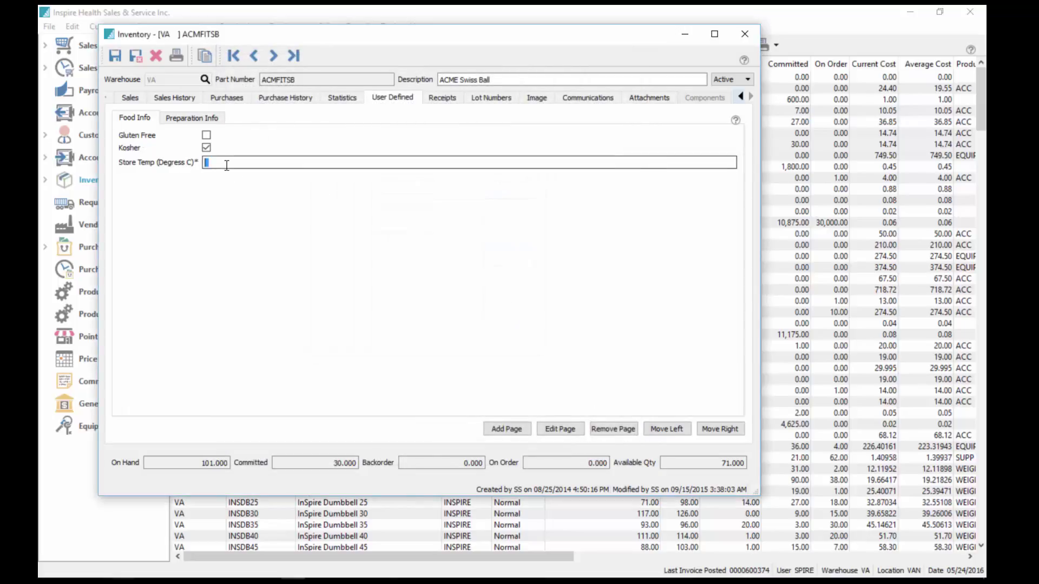
left_click(115, 56)
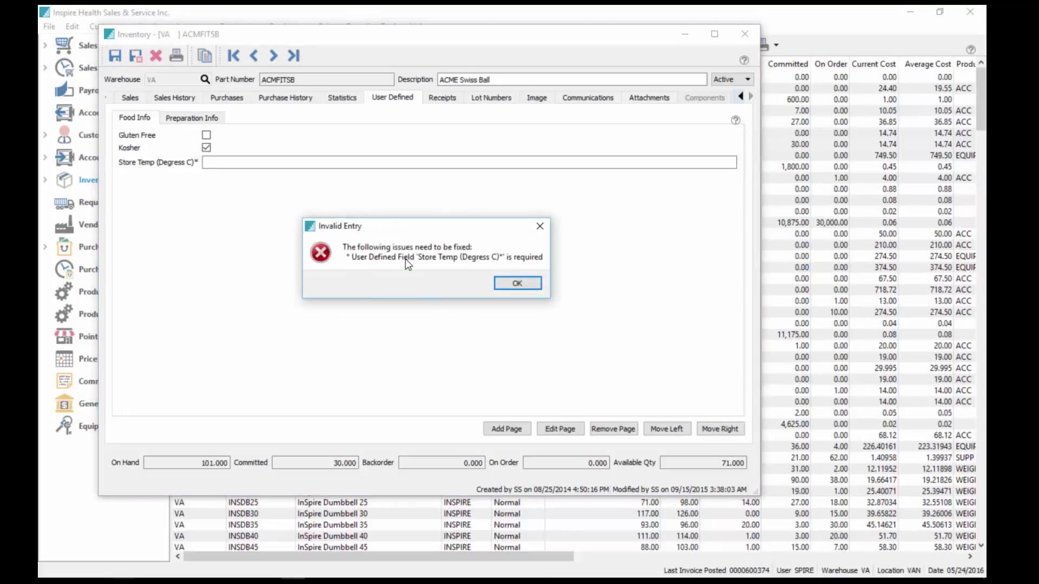
left_click(517, 284)
left_click(252, 164)
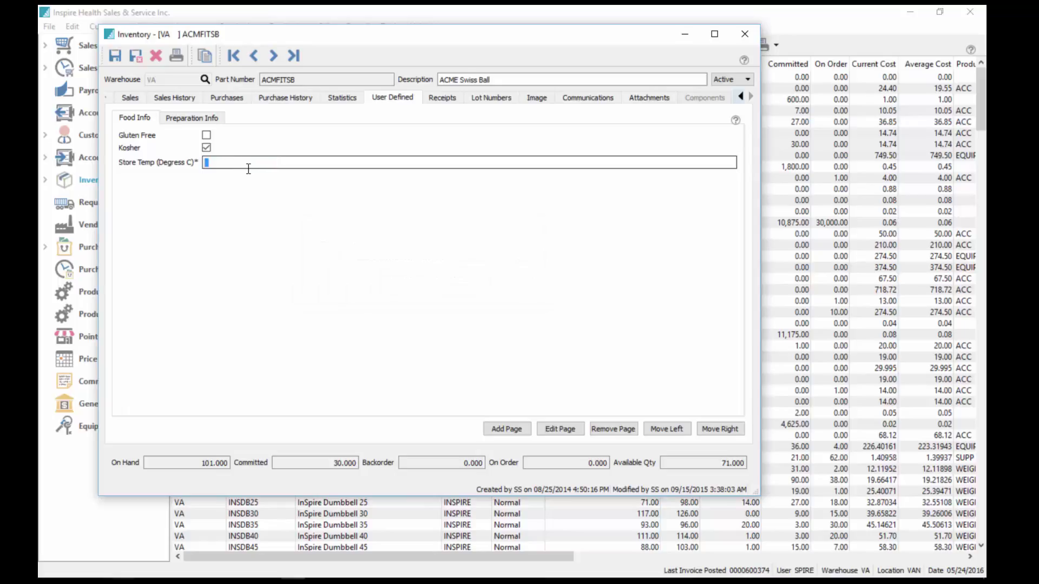
type("12")
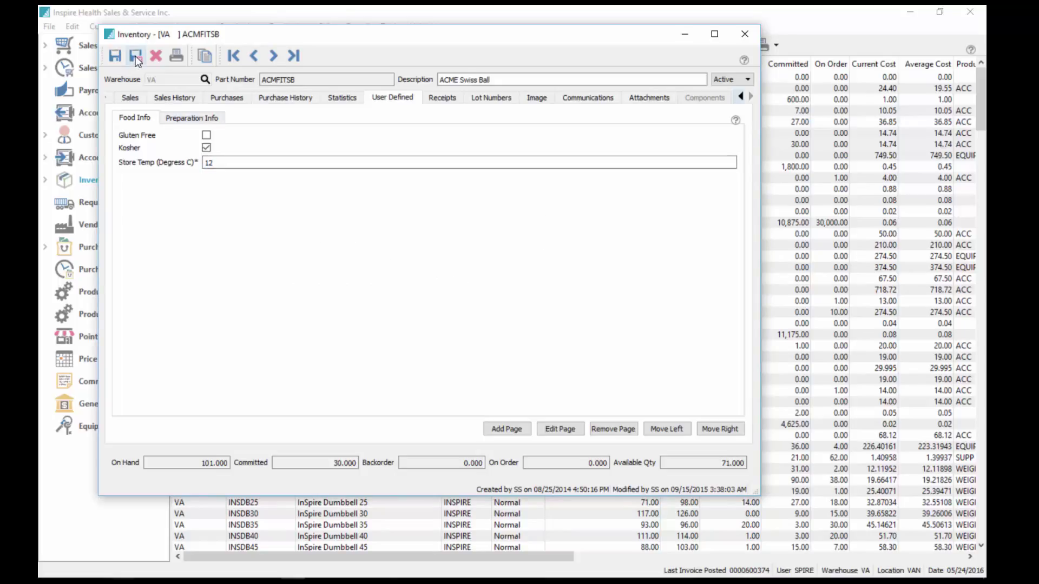